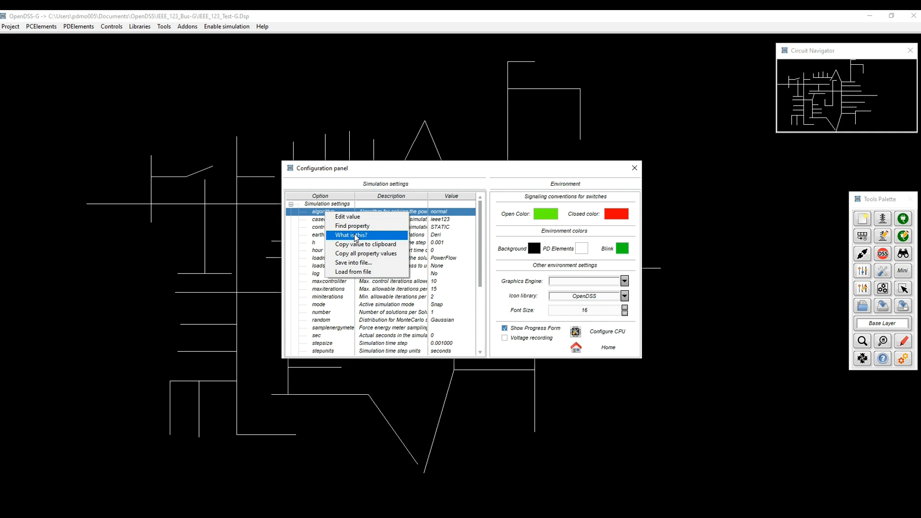
Step: Place the algorithm description in a smaller window below the settings list and do the same with the controlmode description
drag(484, 168, 241, 318)
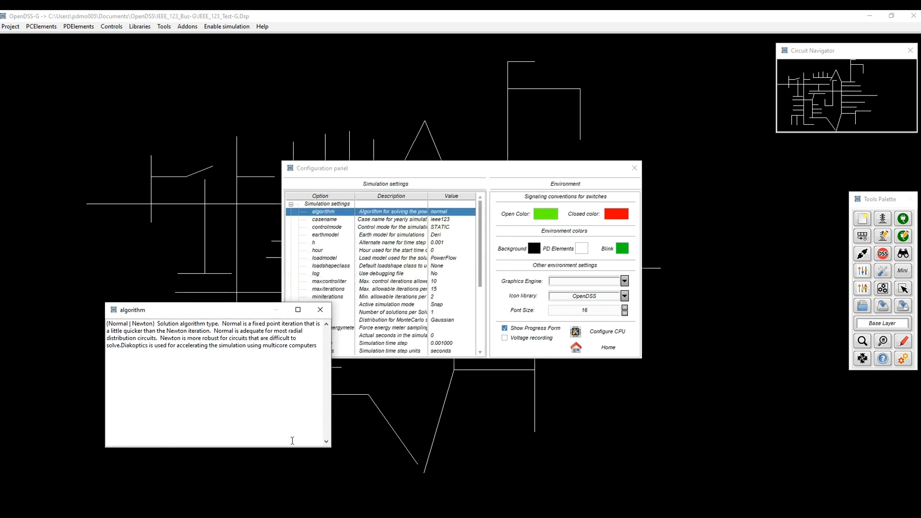
drag(330, 449, 288, 422)
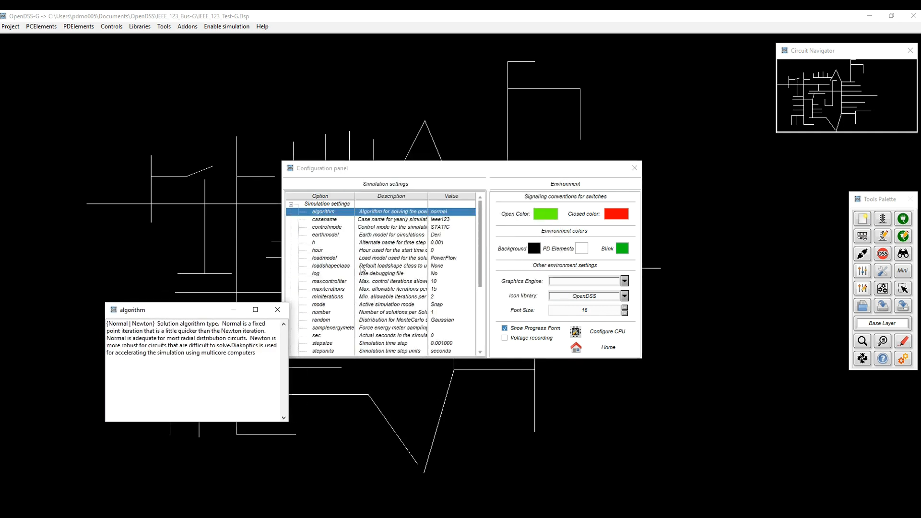
right_click(337, 228)
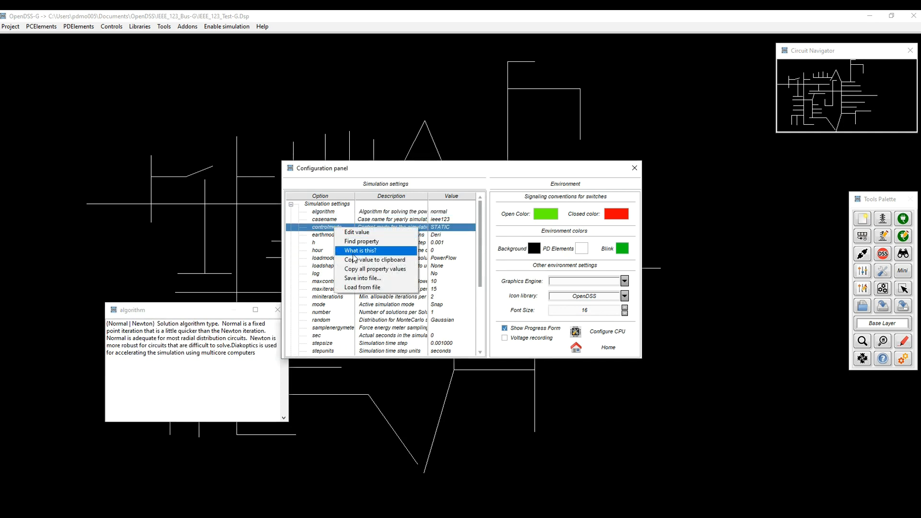
click(355, 250)
drag(460, 165, 348, 342)
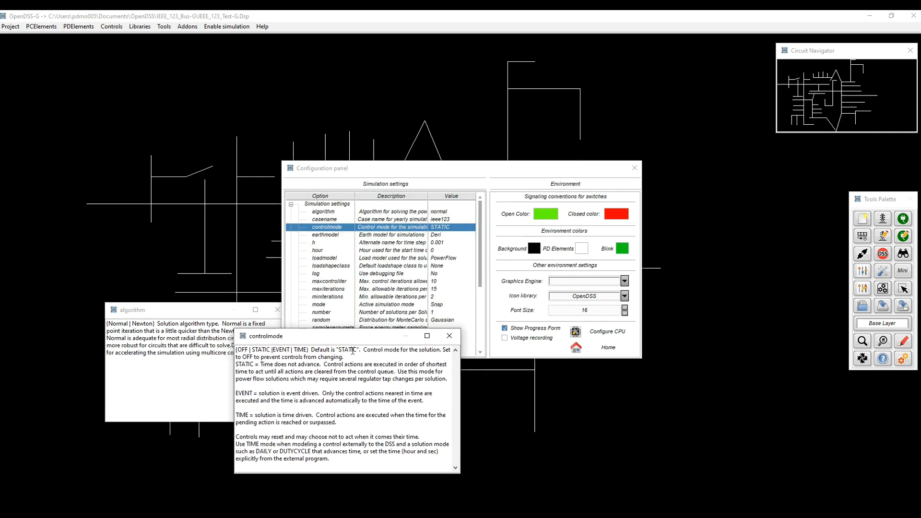
drag(458, 473, 413, 425)
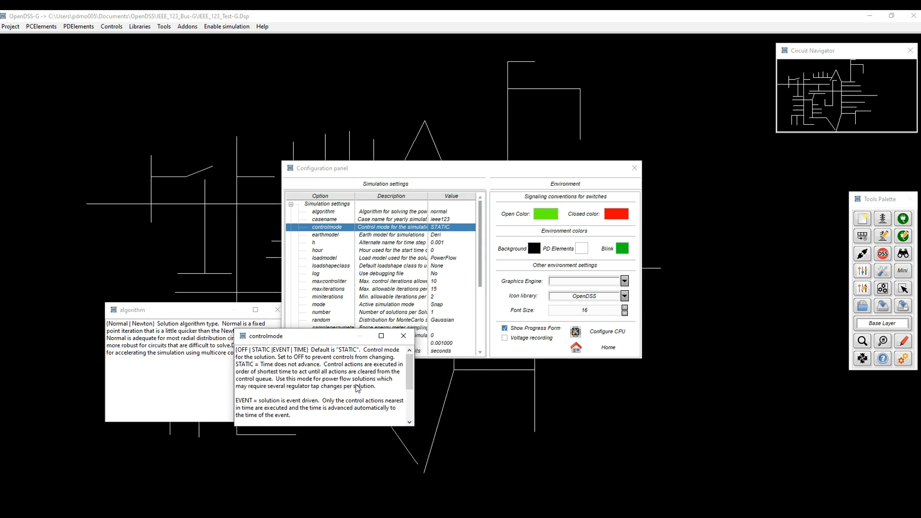
drag(330, 342, 341, 388)
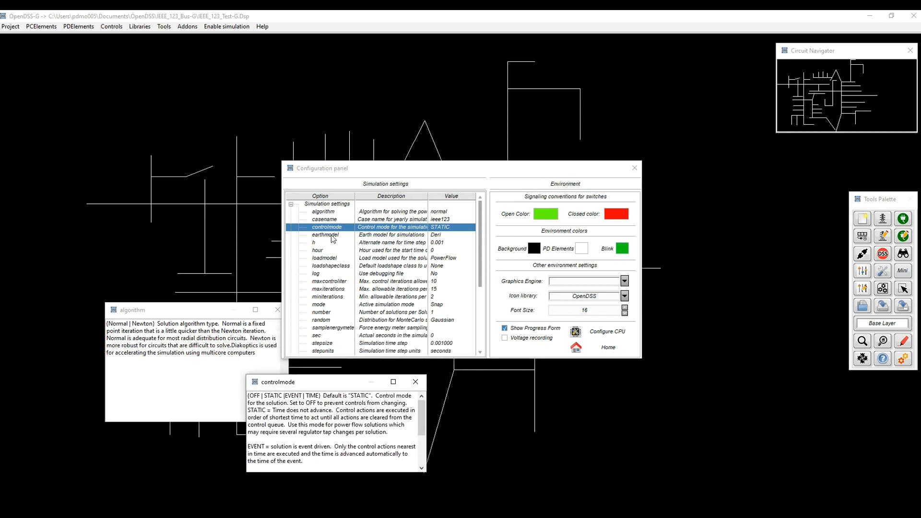
Step: Check the description of the loadshapeclass option and close all open option description windows
click(337, 270)
right_click(338, 268)
click(362, 293)
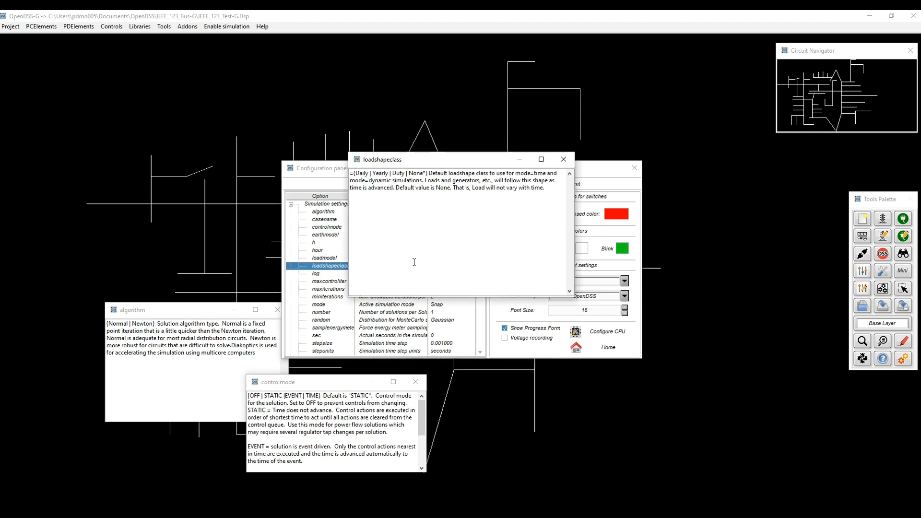
click(571, 159)
click(415, 382)
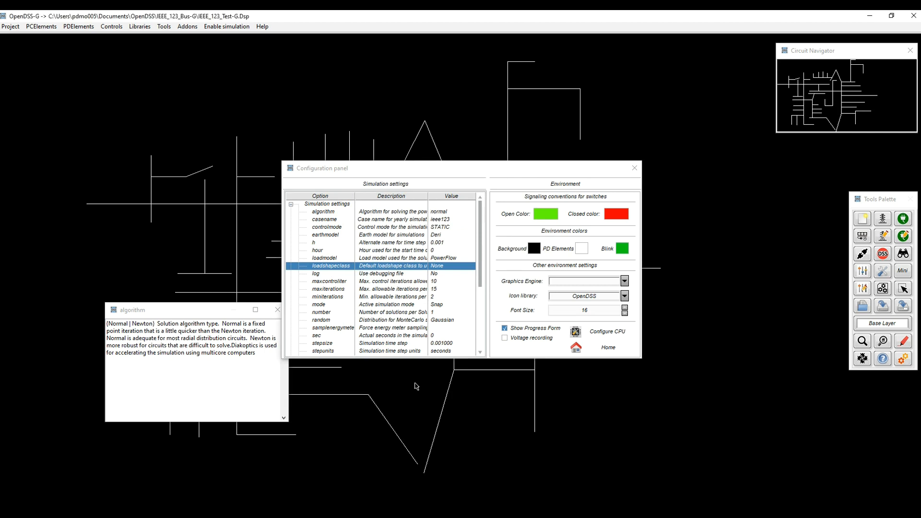
click(275, 311)
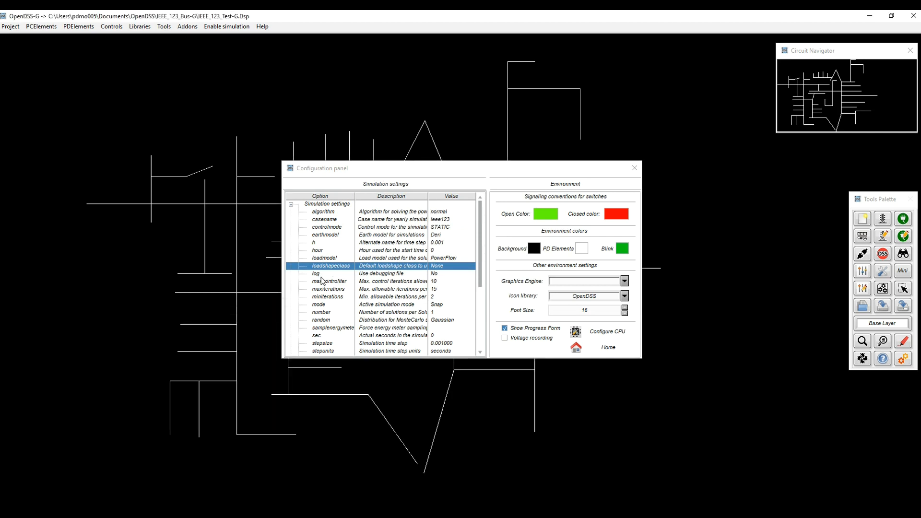
Step: Set the simulation mode option to Daily in the simulation settings
click(320, 275)
click(323, 290)
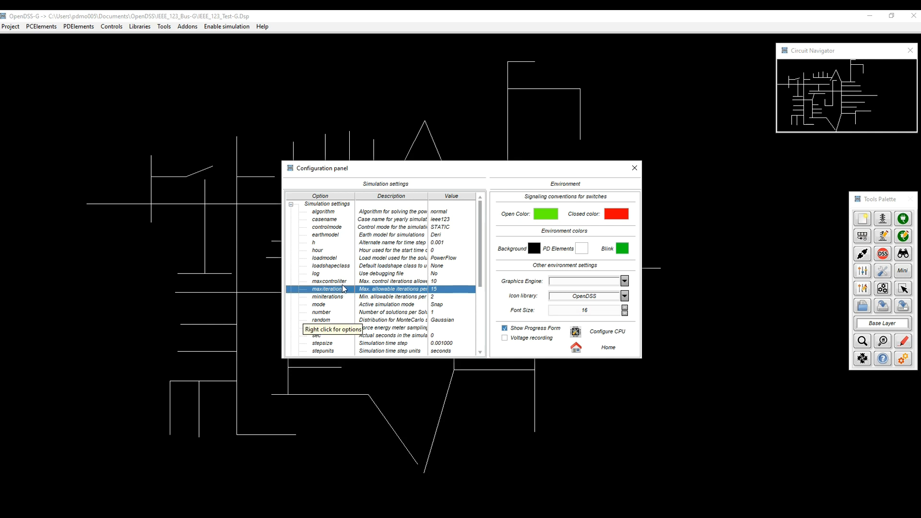
click(408, 306)
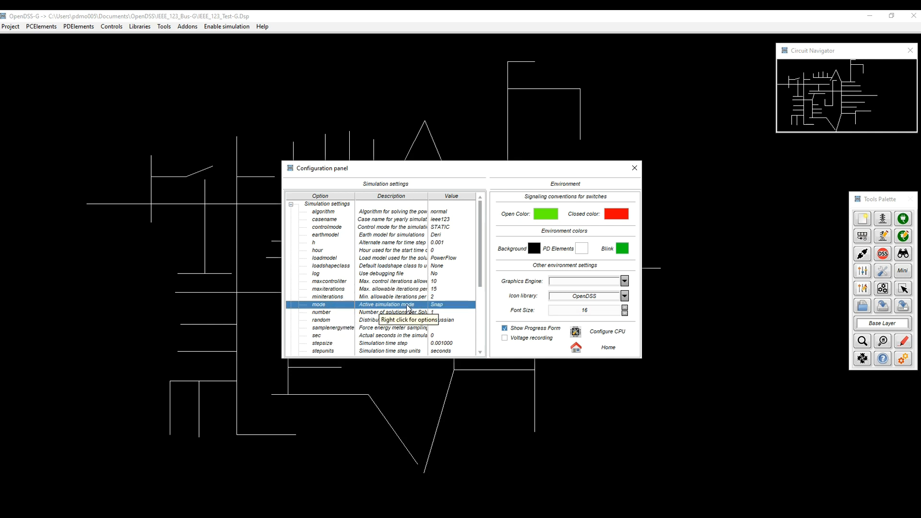
right_click(409, 306)
click(479, 276)
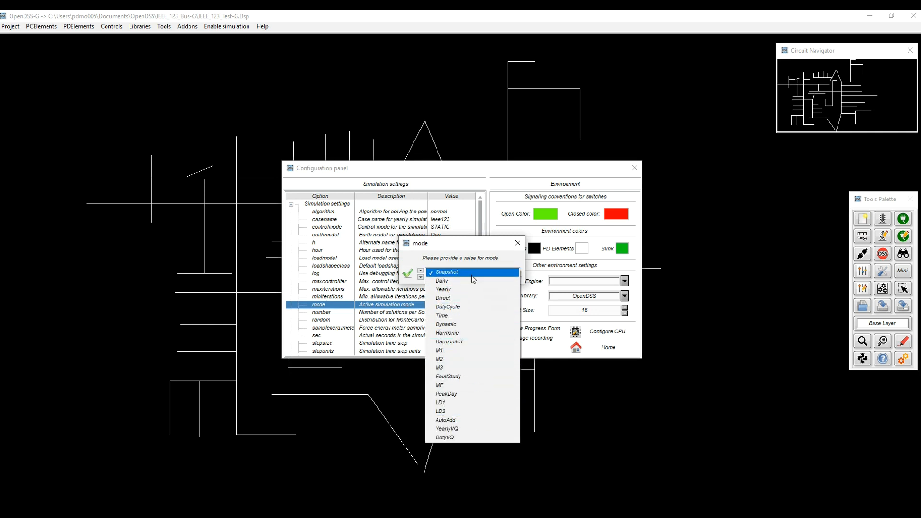
click(473, 281)
click(408, 273)
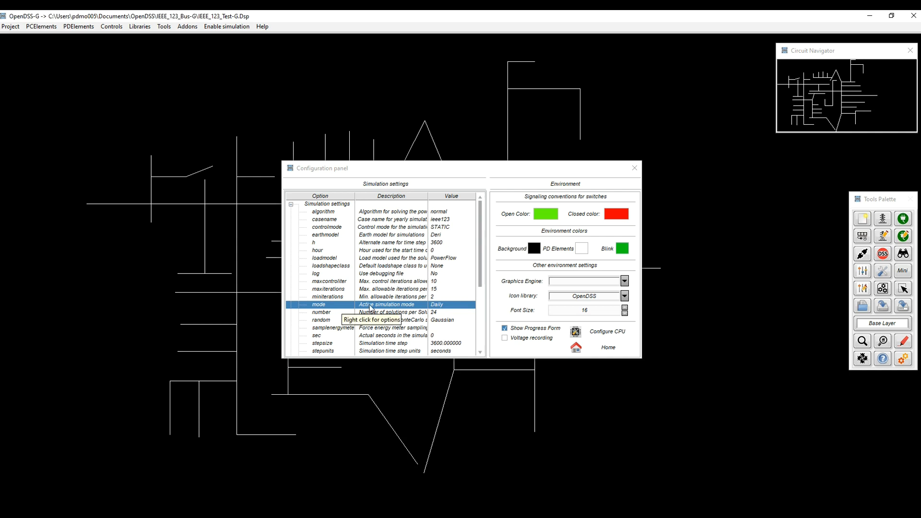
Step: Review the rest of the Simulation settings options and the Global references group, leaving both groups collapsed
scroll(370, 309, down, 2)
scroll(370, 309, down, 1)
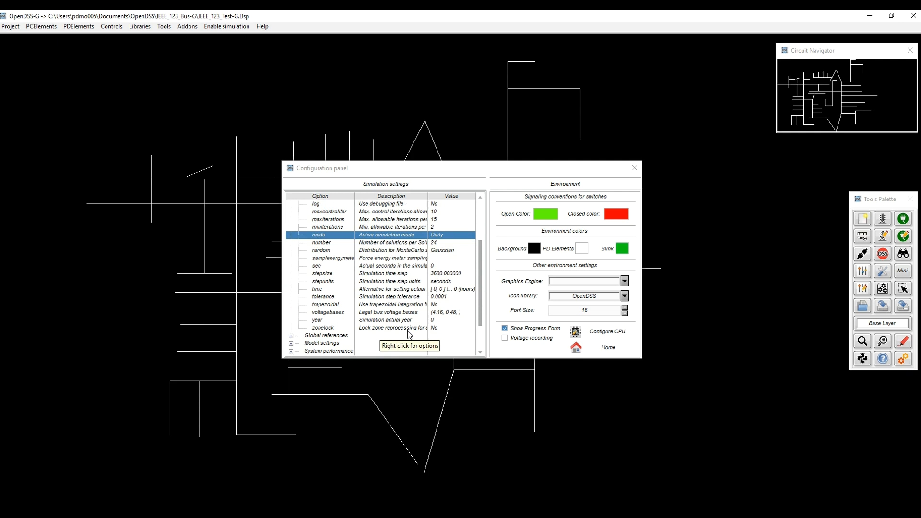
scroll(409, 335, up, 3)
click(291, 205)
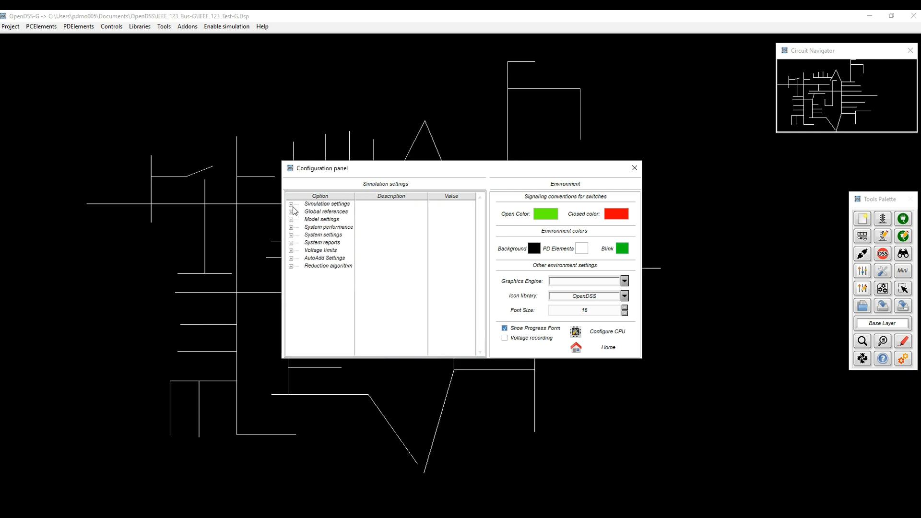
click(291, 213)
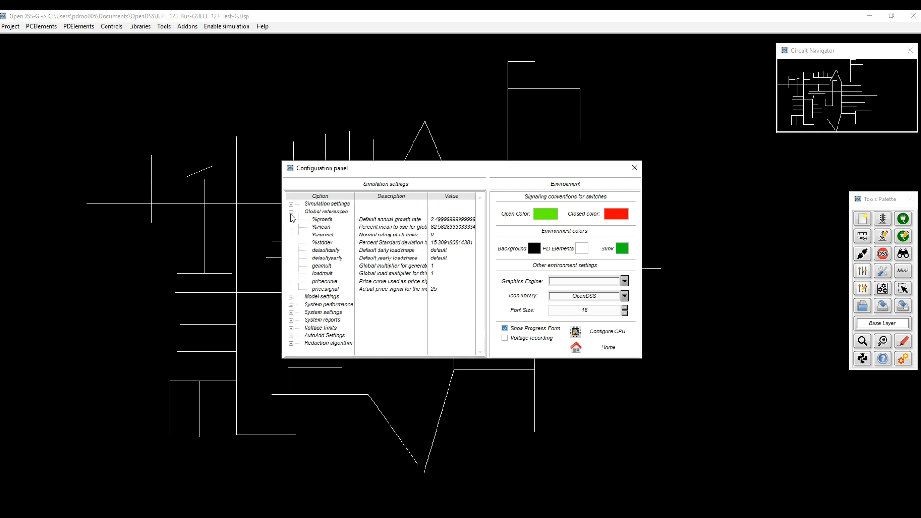
click(290, 212)
right_click(332, 205)
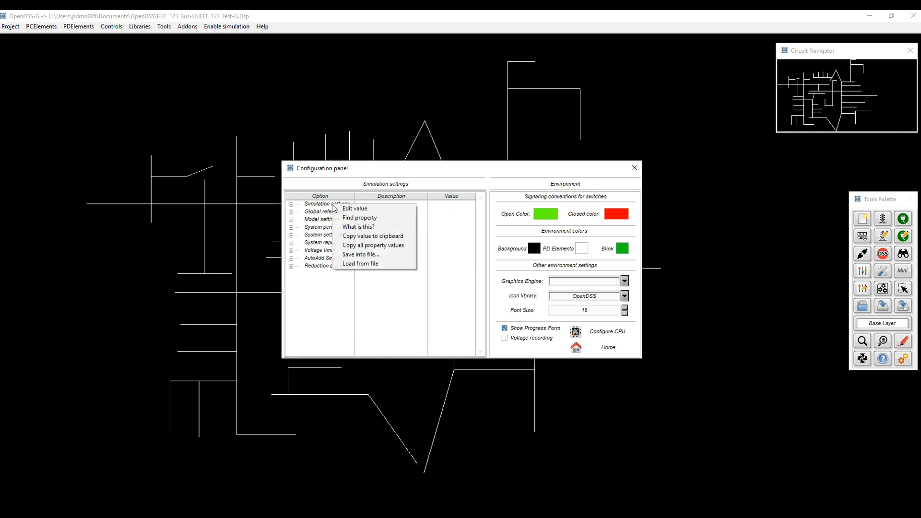
click(354, 209)
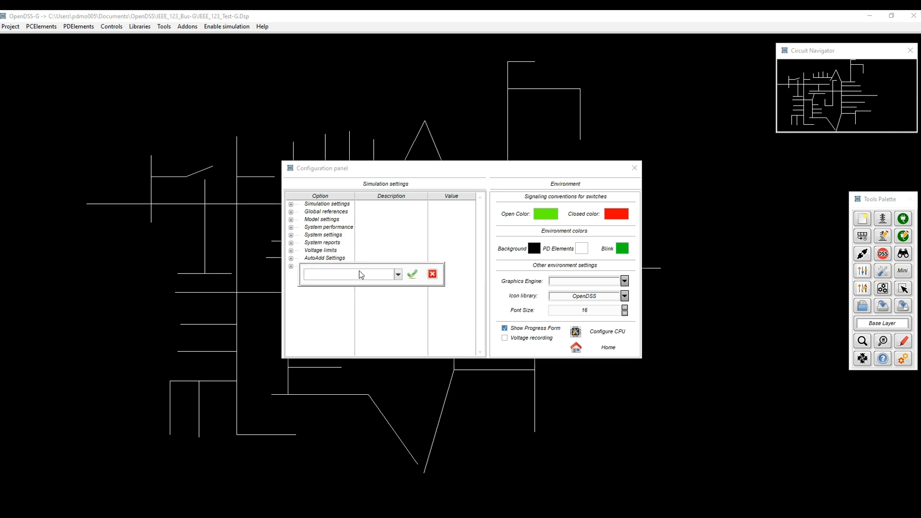
text(maxiterations)
click(397, 274)
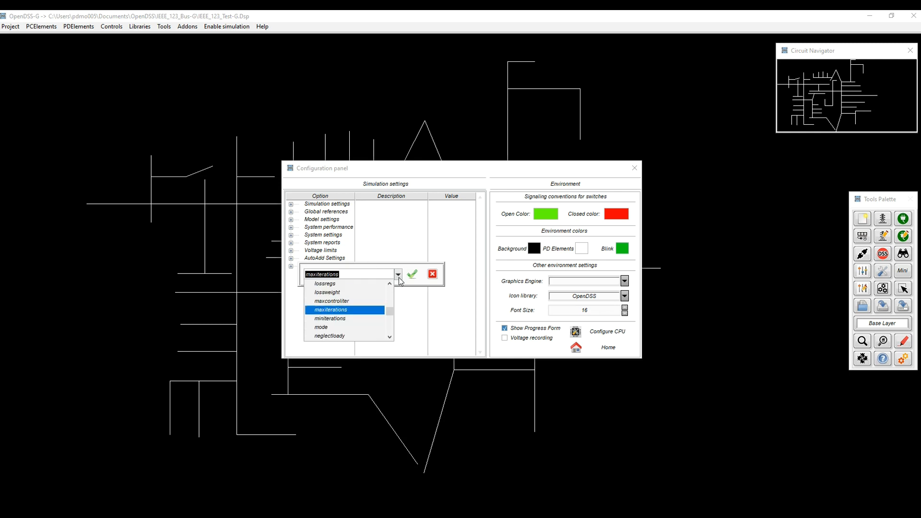
click(399, 276)
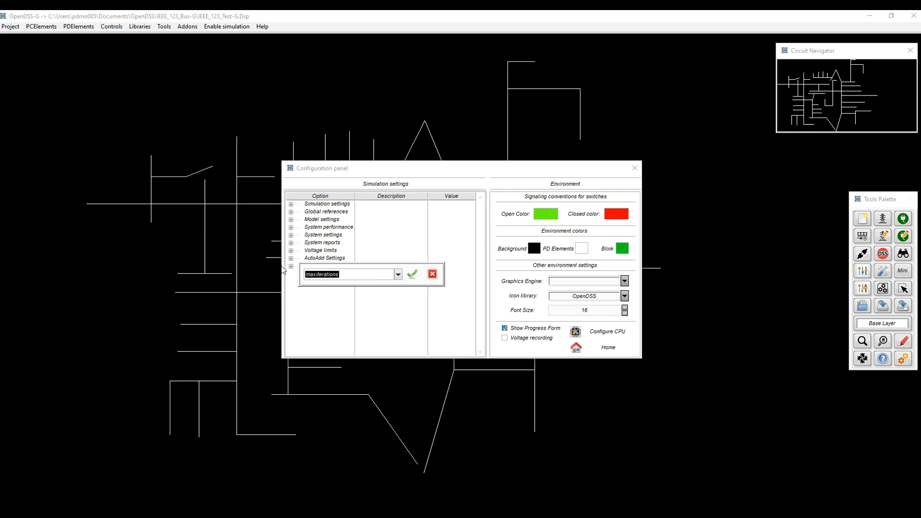
text(maxvvcol)
click(432, 274)
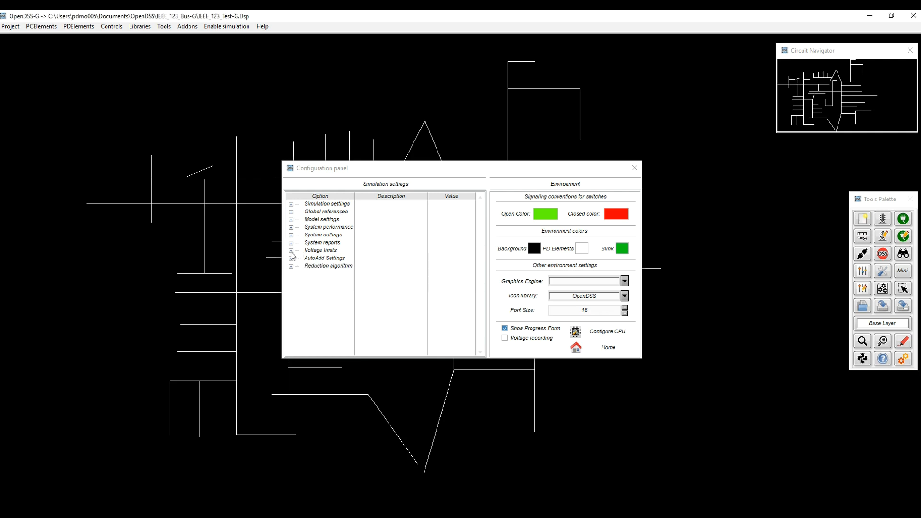
Step: Check the option names in the Voltage limits group and find the normvmaxpu property by name
click(291, 251)
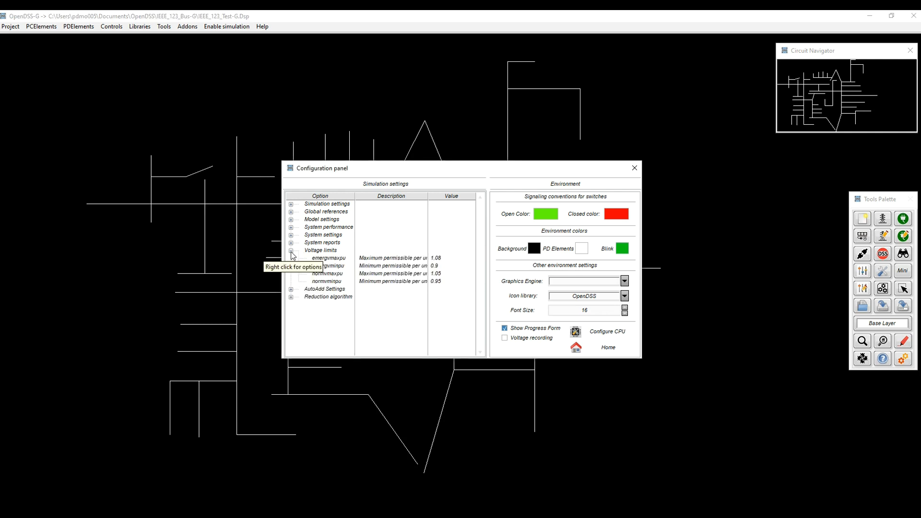
click(291, 251)
right_click(336, 207)
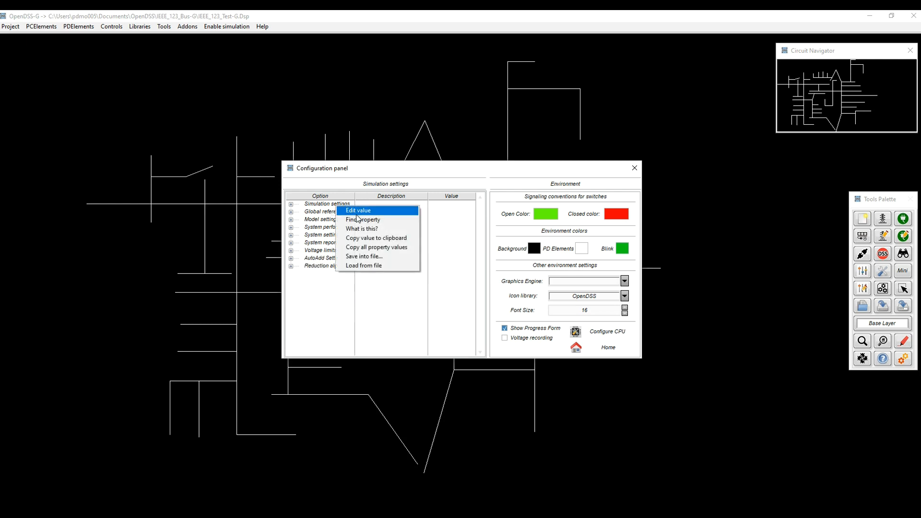
click(361, 220)
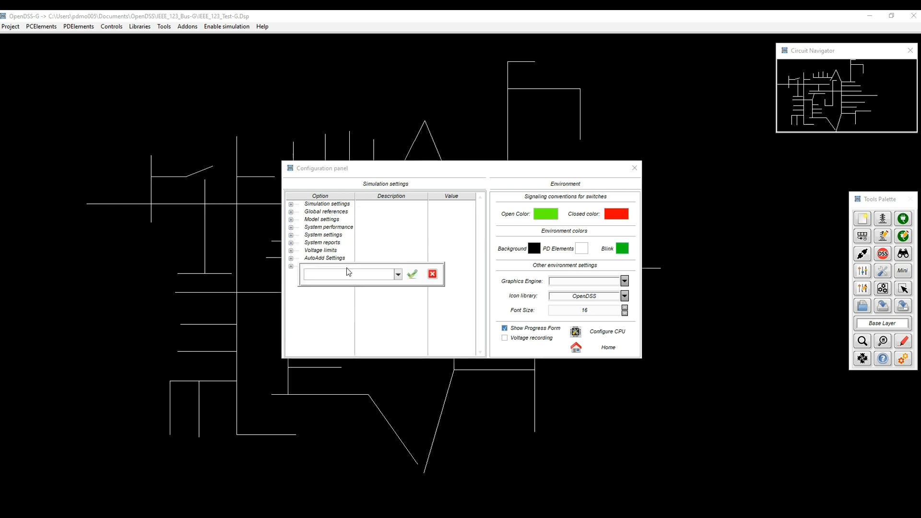
text(normam)
click(360, 276)
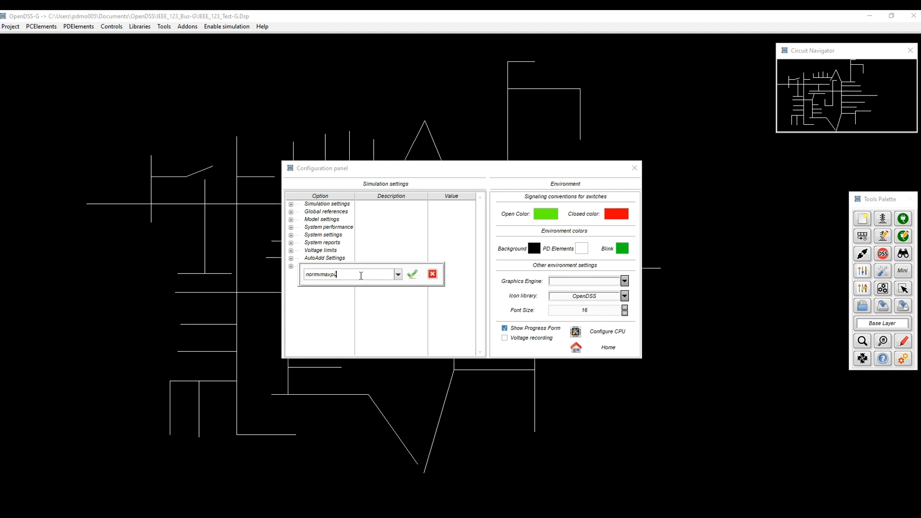
click(412, 274)
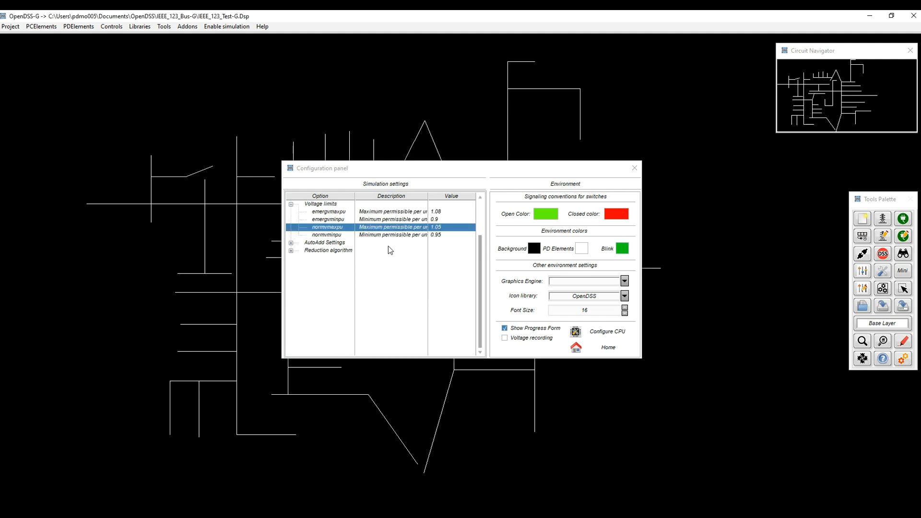
Step: Set the normal voltage limits, with normvmaxpu at 1.056 and normvminpu at 0.93
scroll(387, 246, up, 1)
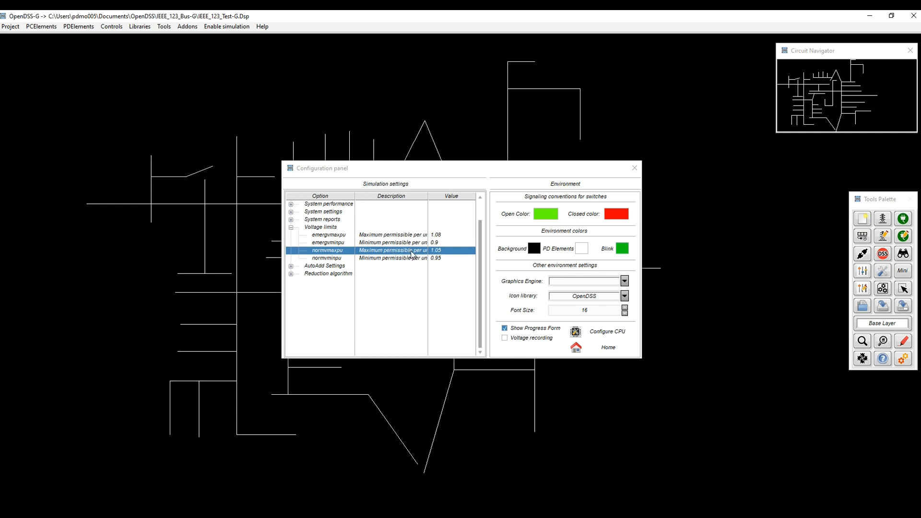
double_click(410, 251)
text(6)
click(407, 273)
double_click(402, 260)
text(3)
click(407, 273)
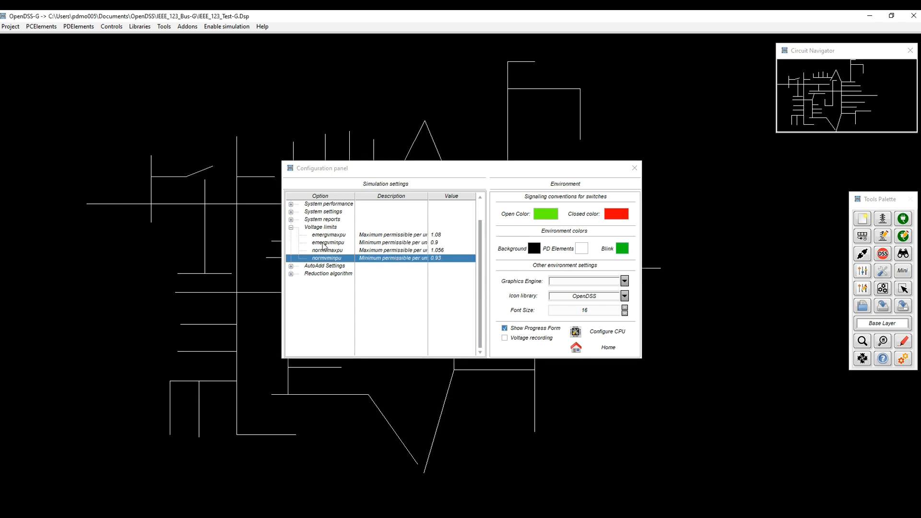
Step: Set demandinterval to Yes in the System reports group, leaving the Voltage limits and System reports groups collapsed
click(290, 227)
click(291, 219)
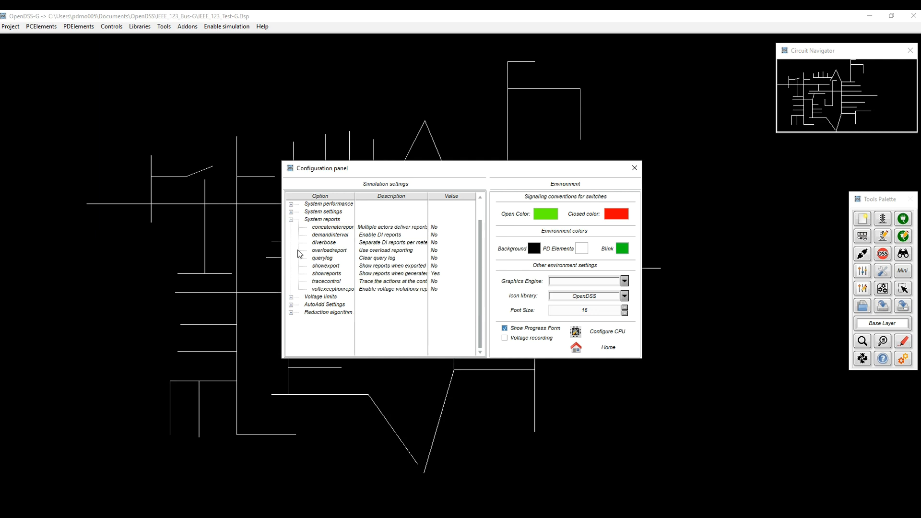
double_click(380, 236)
click(464, 272)
click(431, 274)
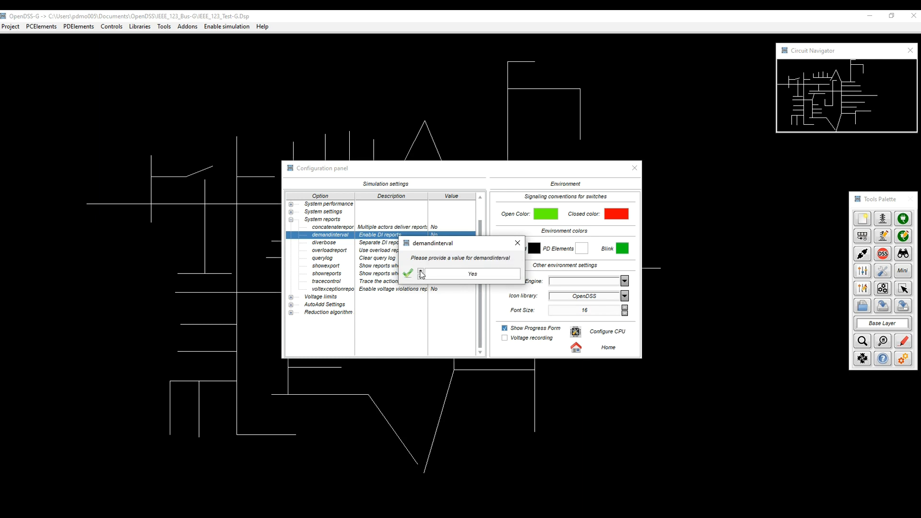
click(408, 273)
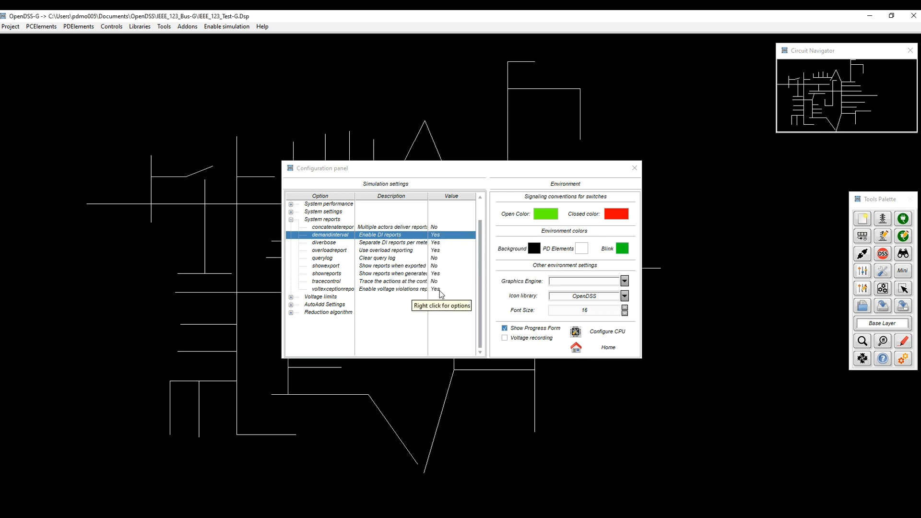
click(291, 219)
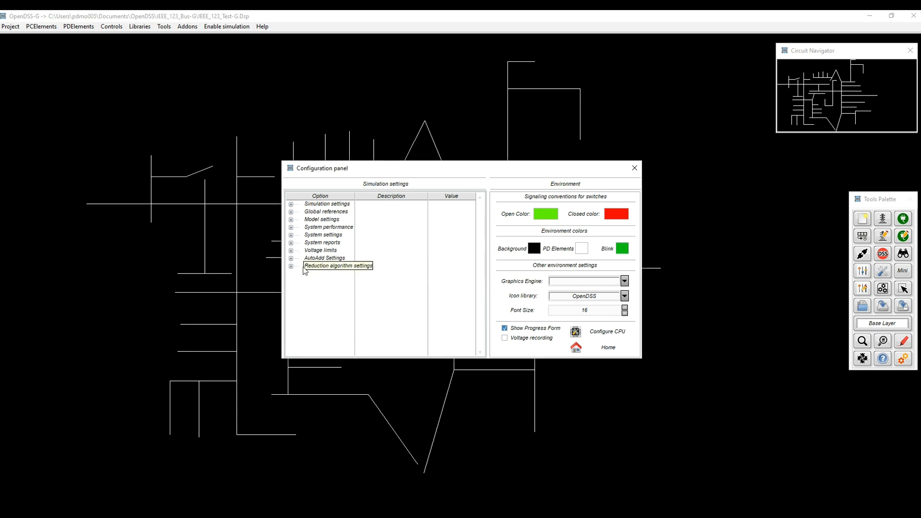
Step: Check the option names in the Simulation settings group and try to find a property by the name voltagem
click(291, 204)
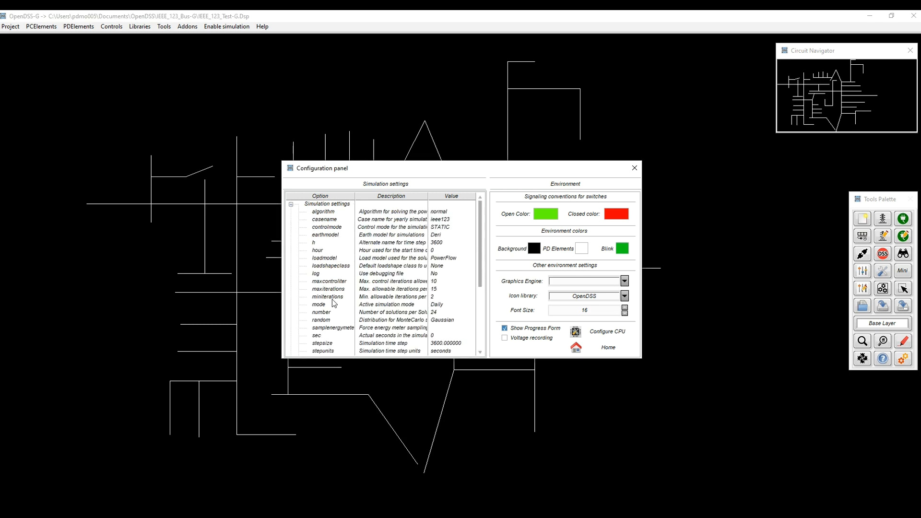
click(290, 204)
right_click(327, 205)
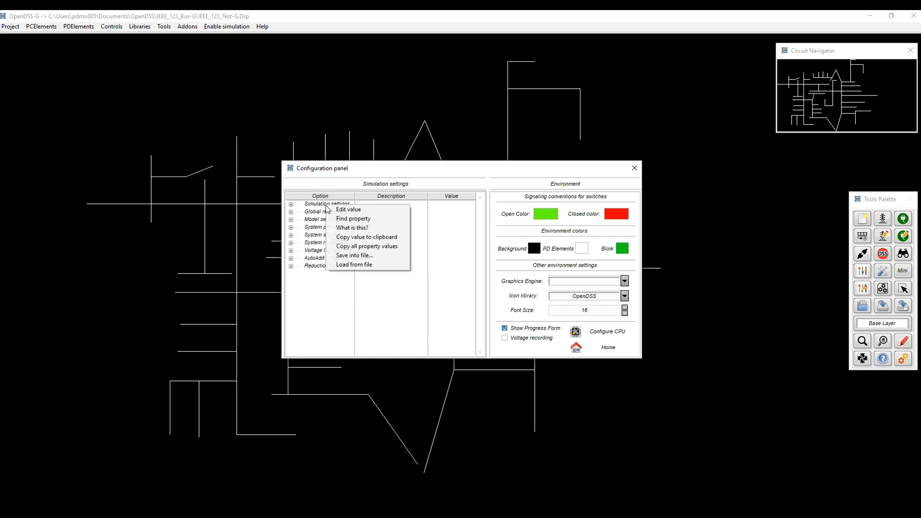
click(349, 220)
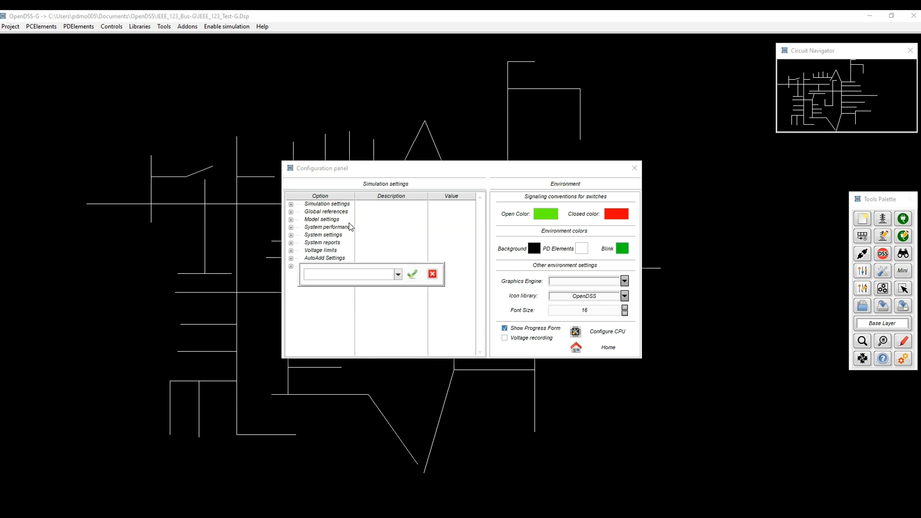
text(voltagem)
click(432, 275)
Step: Review the Simulation settings options down to zonelock, leaving the group collapsed
click(290, 205)
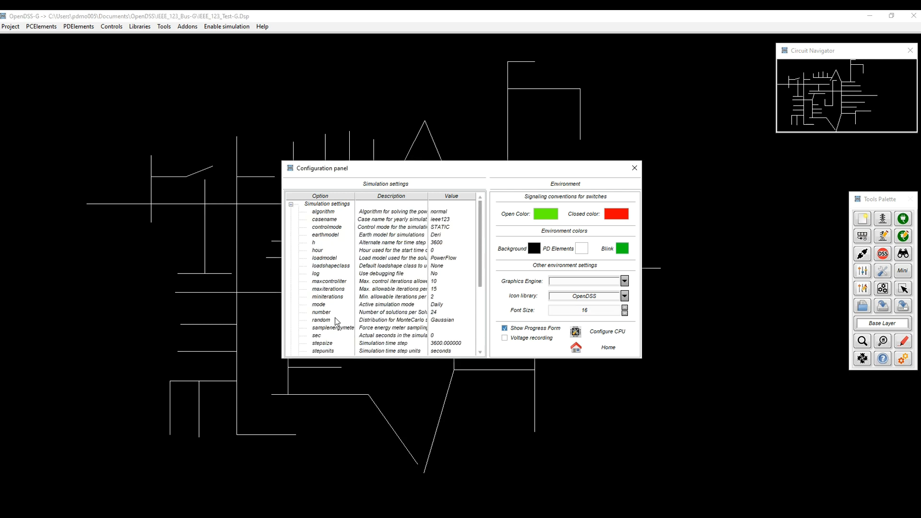
scroll(330, 297, down, 3)
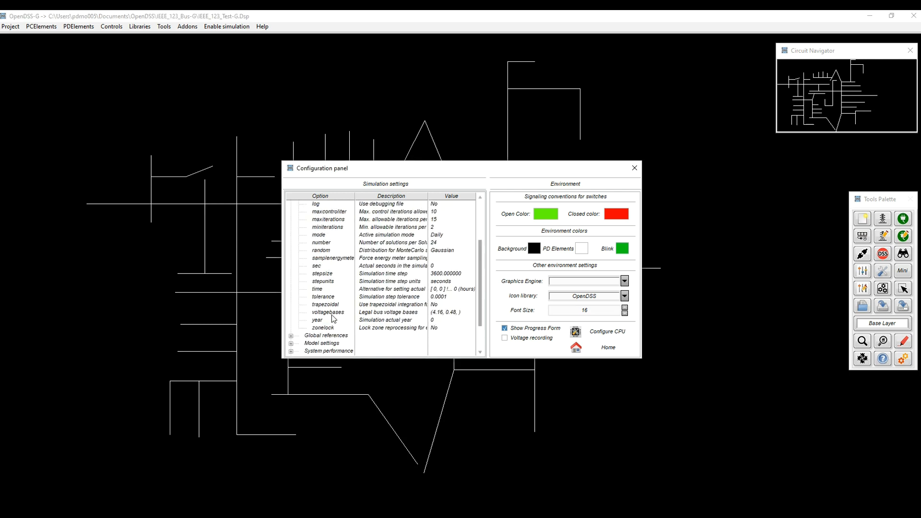
scroll(320, 282, up, 3)
click(291, 205)
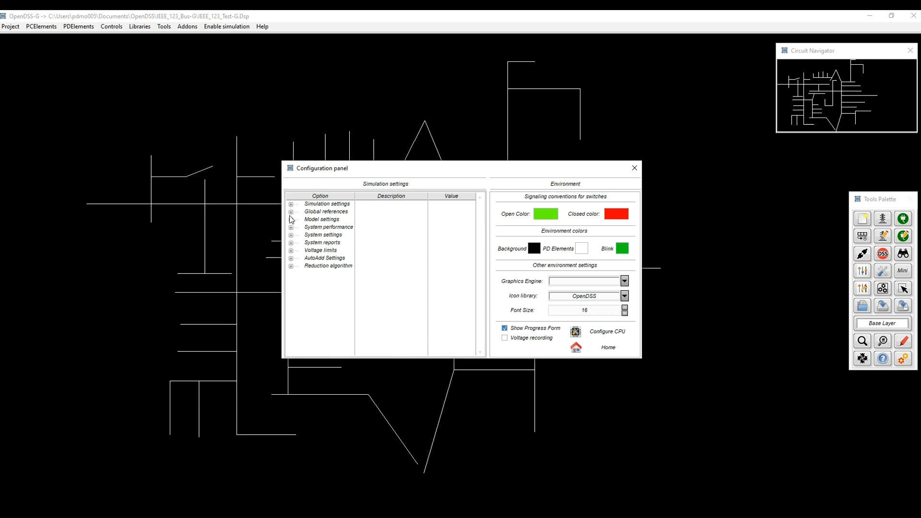
Step: Review the options in the Global references and Model settings groups, including loadmult, leaving both groups collapsed
click(291, 212)
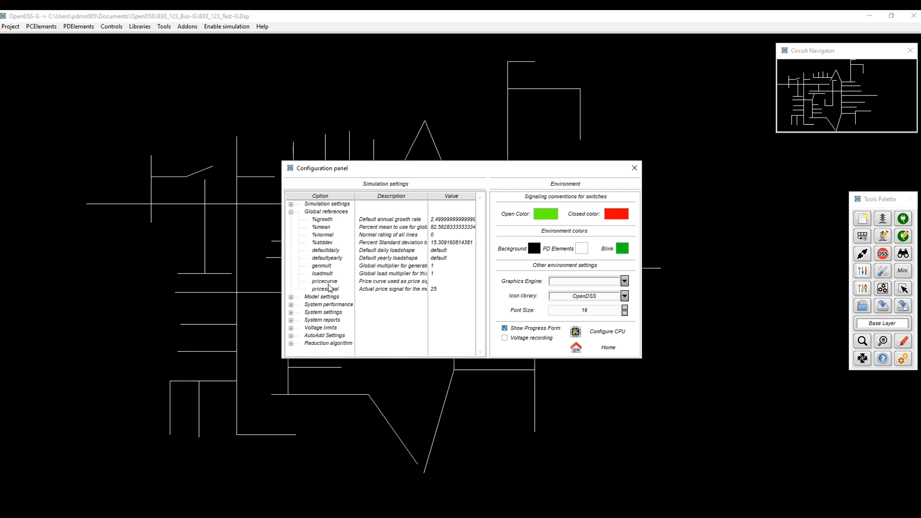
click(325, 275)
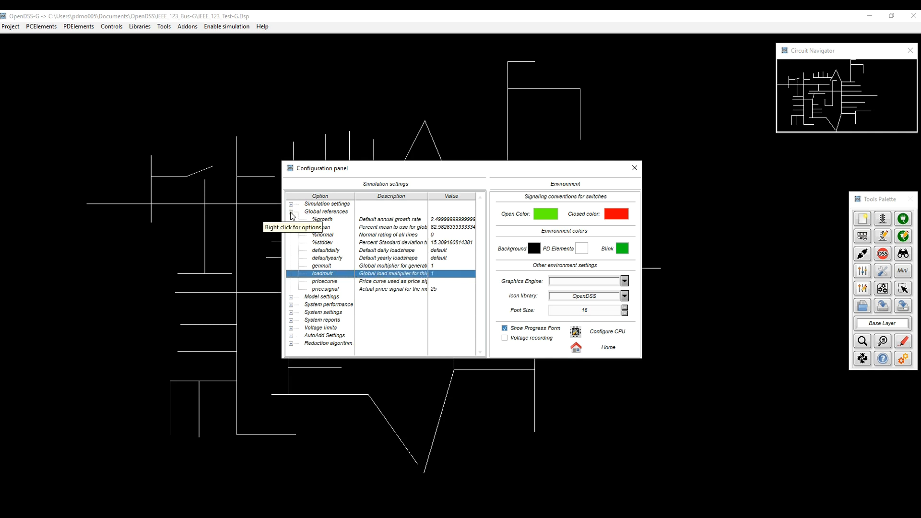
click(290, 297)
scroll(316, 315, down, 2)
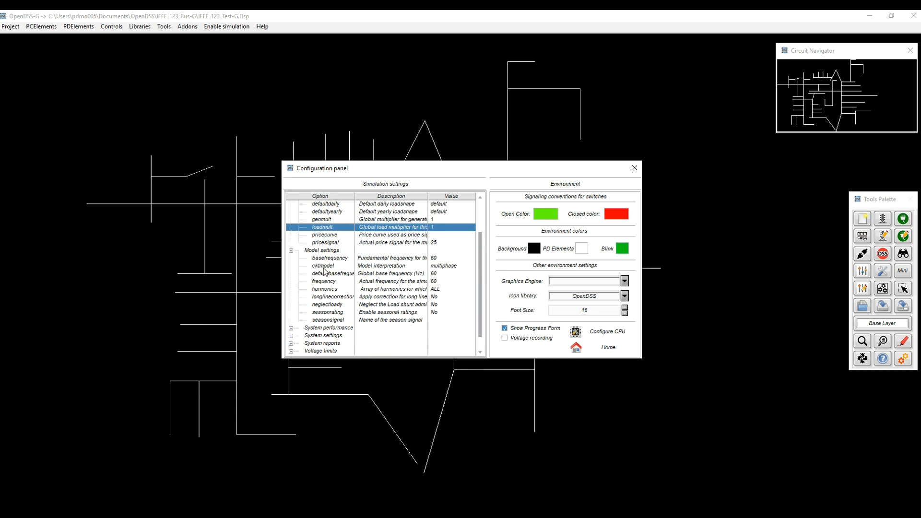
click(290, 250)
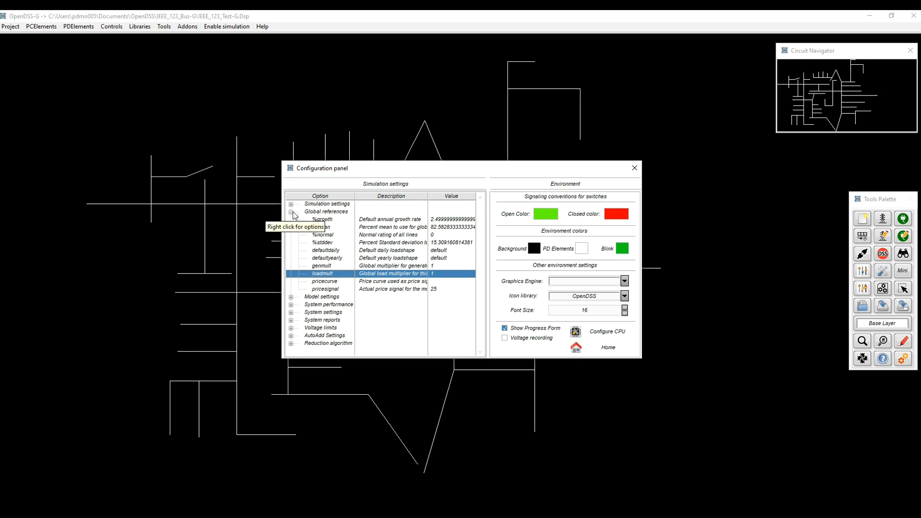
click(291, 213)
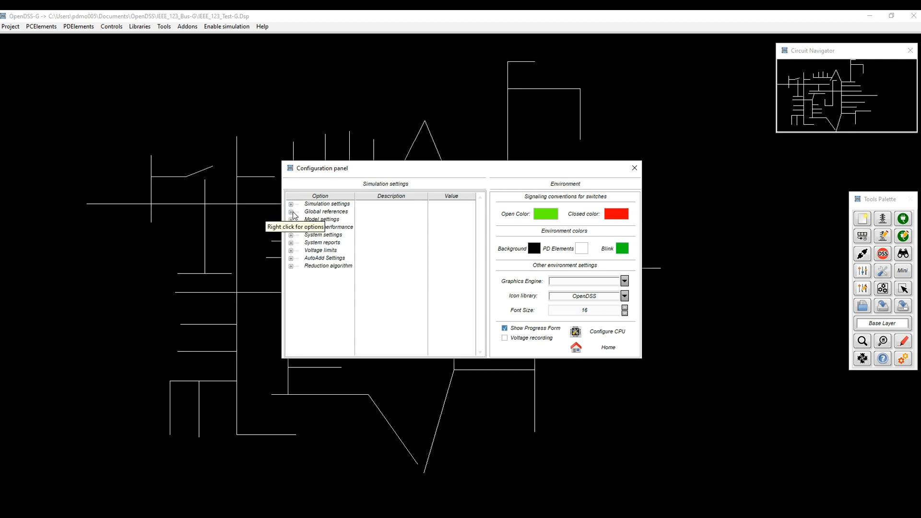
Step: Copy the value of the h option in Simulation settings and paste it into a Notepad document, leaving Notepad minimized
right_click(314, 294)
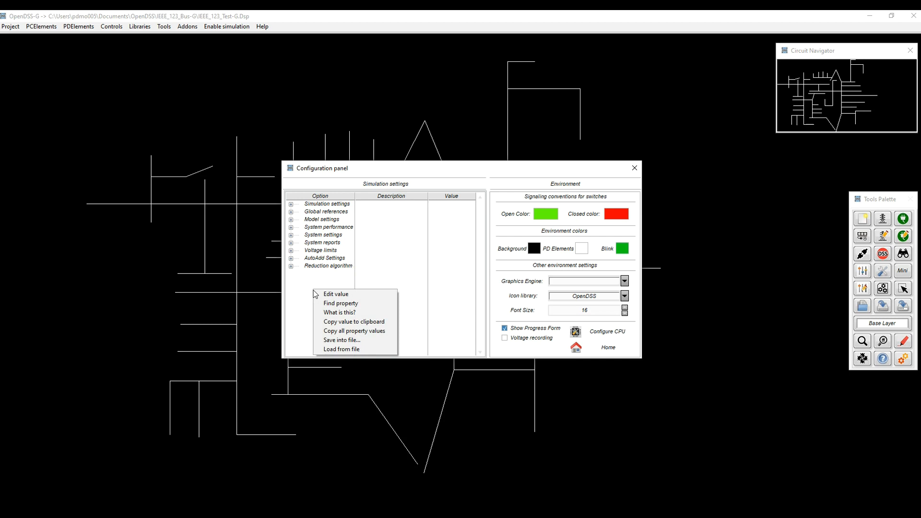
click(304, 246)
click(291, 204)
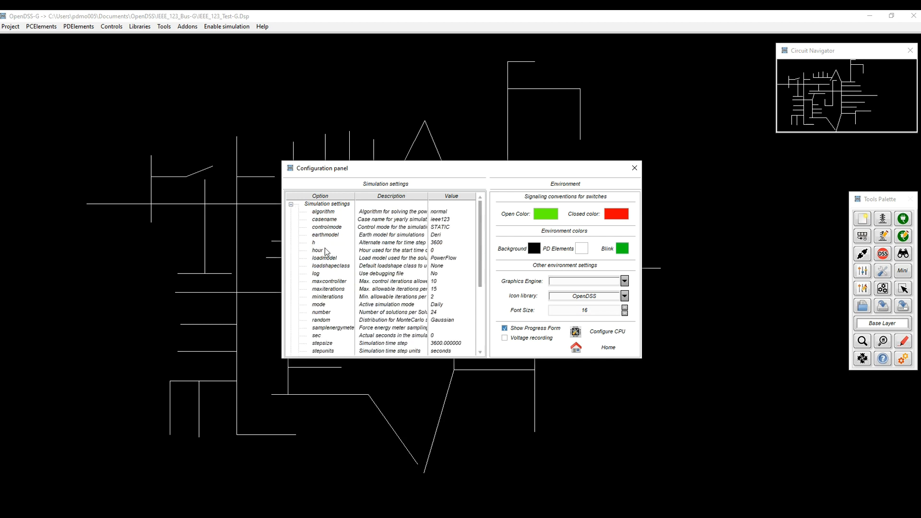
right_click(379, 243)
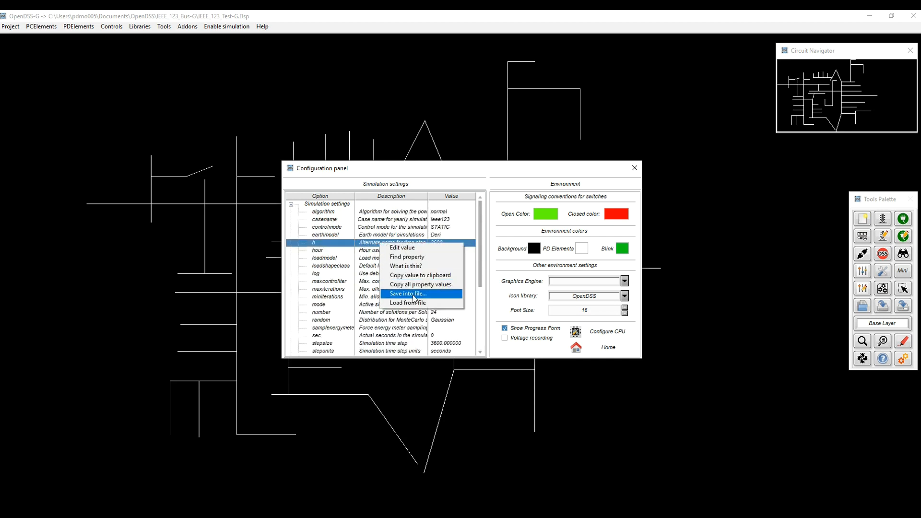
click(415, 285)
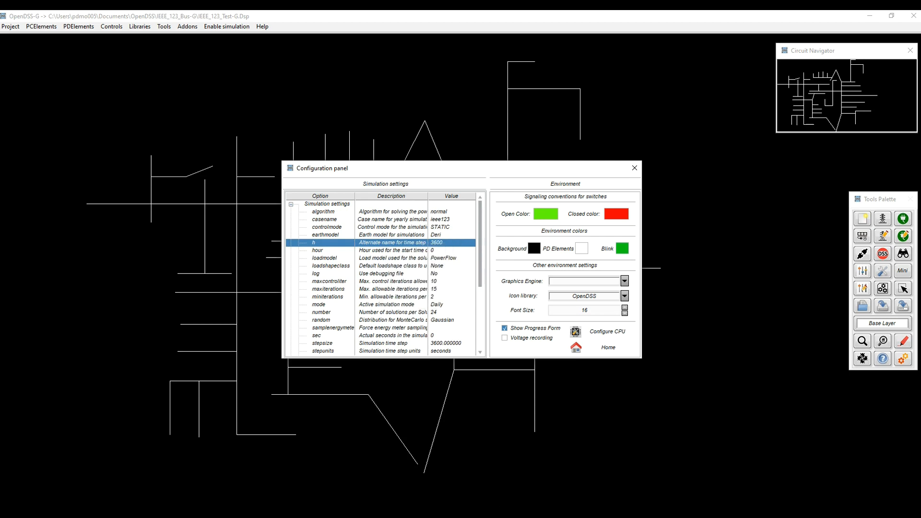
click(460, 470)
key(ctrl+v)
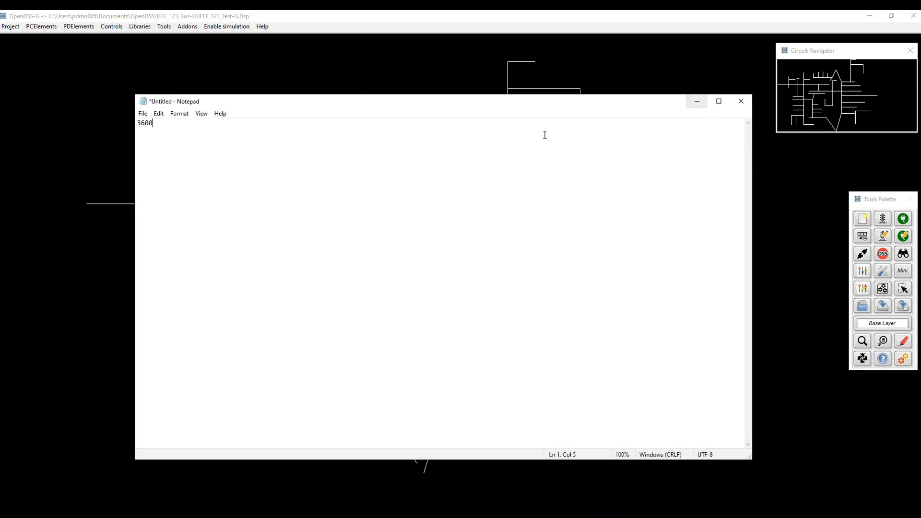
click(697, 101)
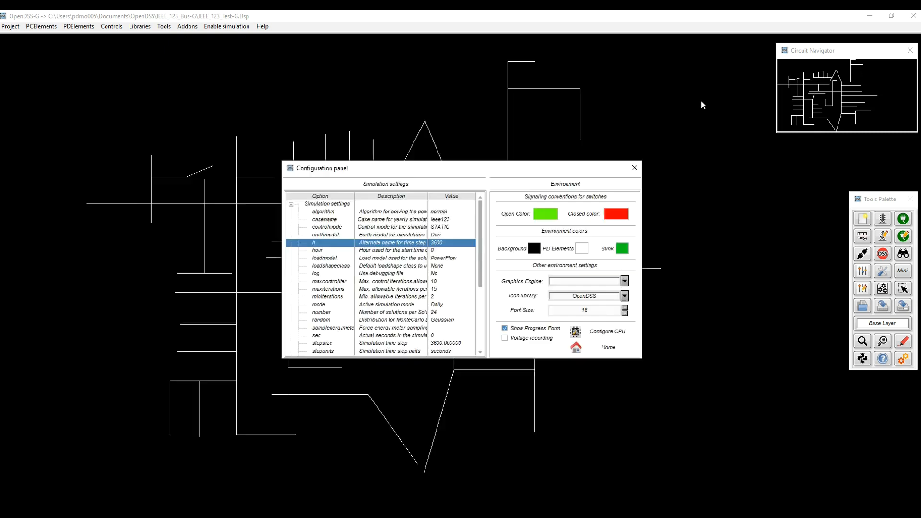
Step: Copy all property values, paste them below the h value in Notepad and review the list, leaving Notepad minimized
right_click(320, 245)
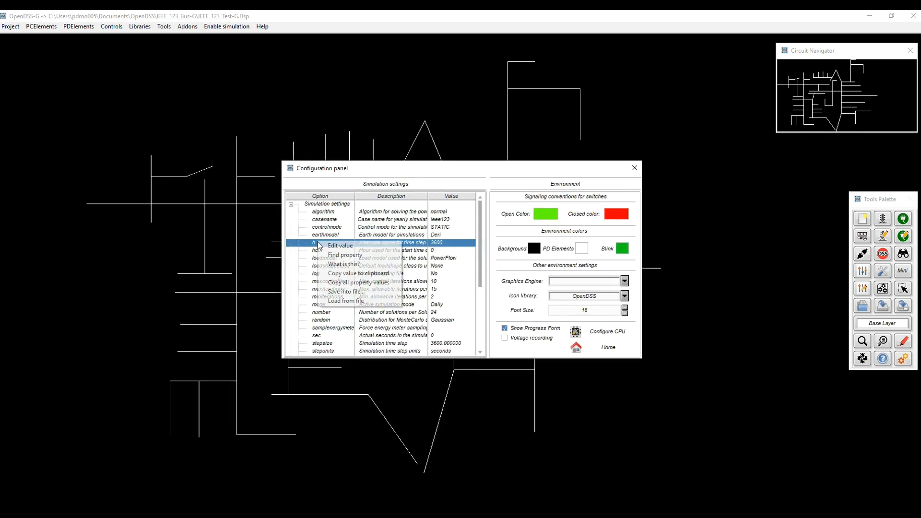
click(369, 285)
click(504, 514)
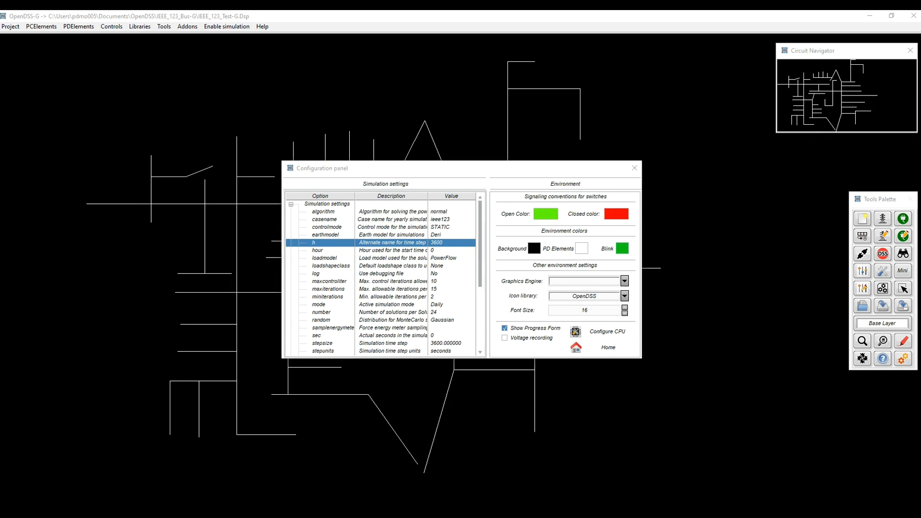
click(509, 472)
key(ctrl+v)
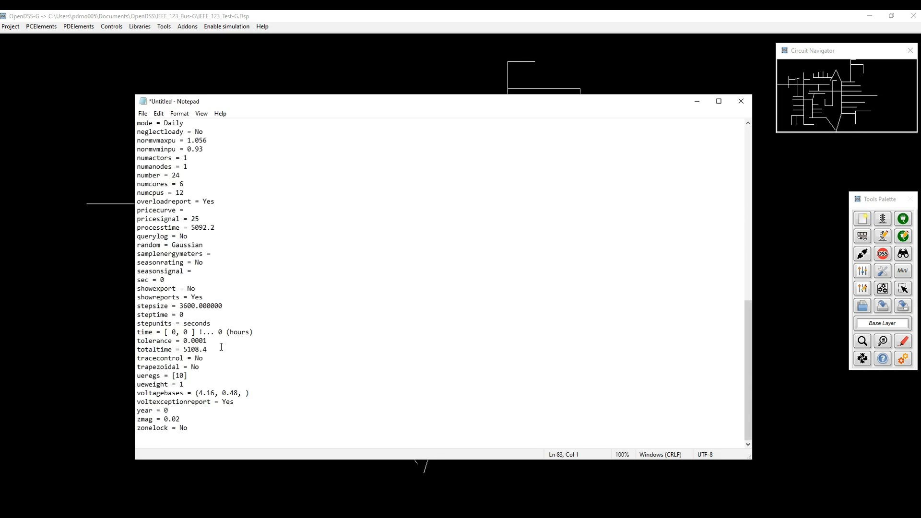
scroll(201, 391, up, 15)
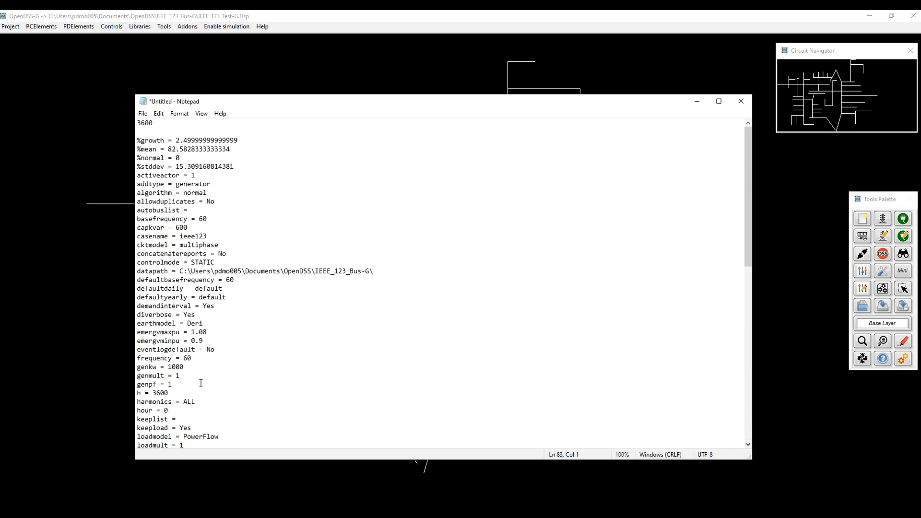
click(696, 101)
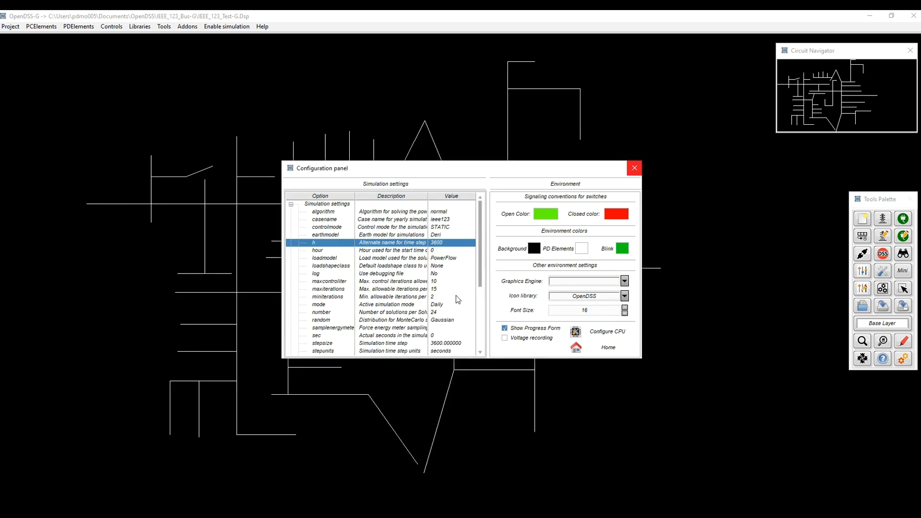
Step: Save the simulation options as an OpenDSS-G configuration file named myCfg24h in the IEEE_123_Bus-G folder
right_click(373, 246)
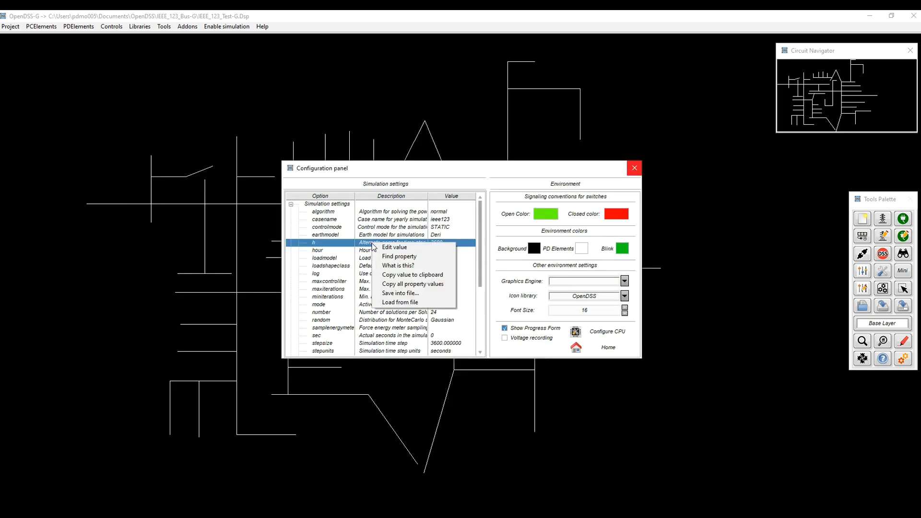
click(410, 294)
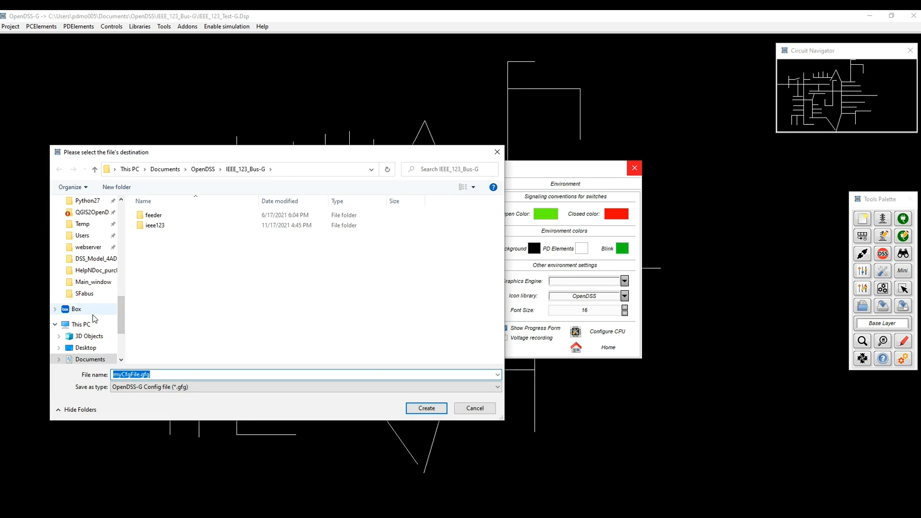
text(myCfg24h)
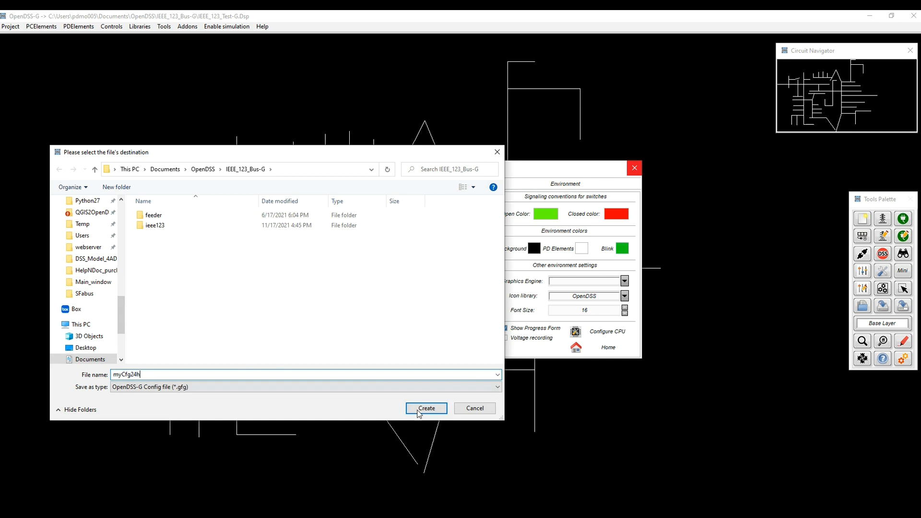
click(426, 408)
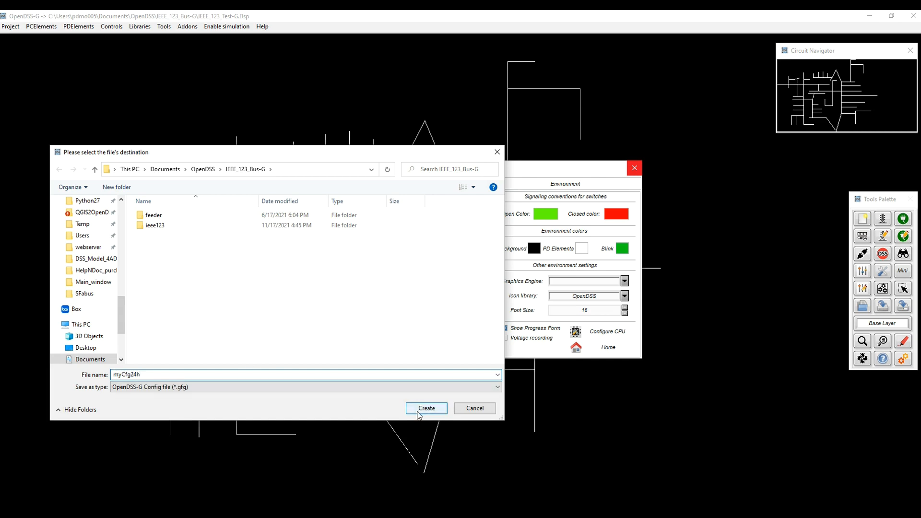
click(464, 289)
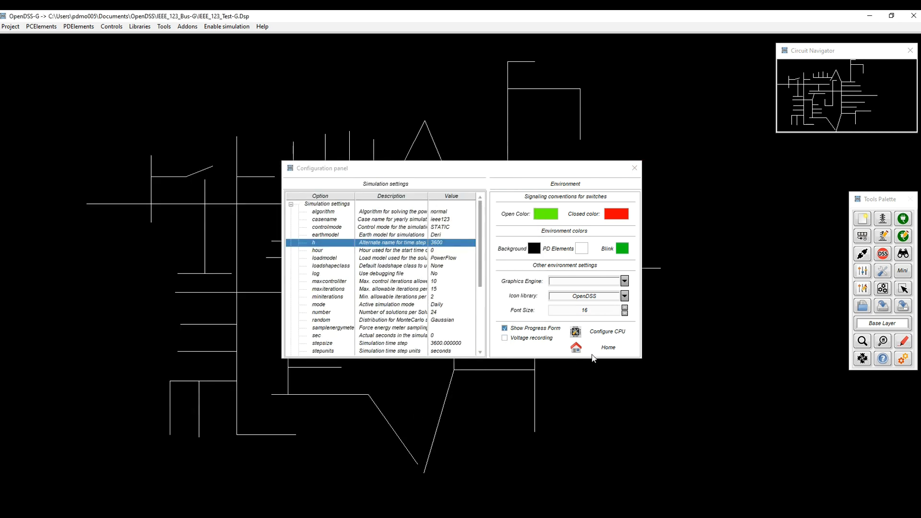
Step: Switch the project from construction to simulation mode, recompile the circuit and reopen the configuration panel
click(596, 354)
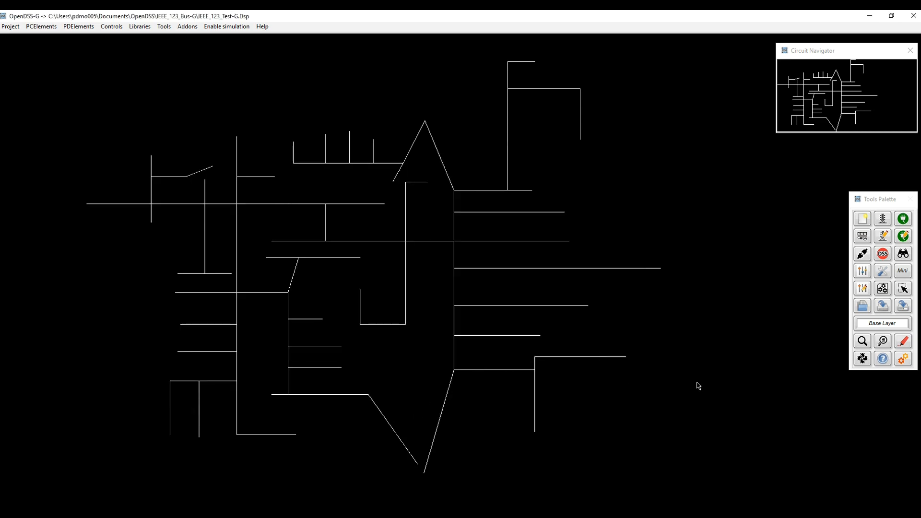
click(903, 359)
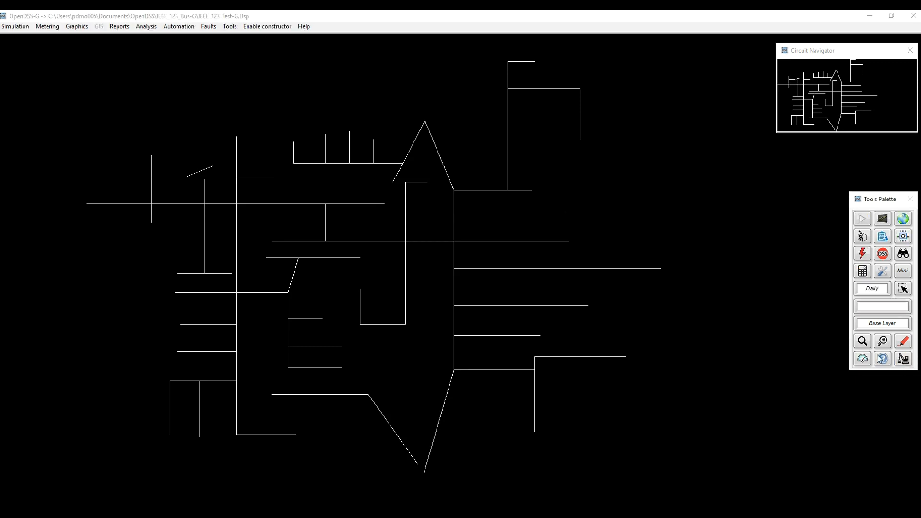
click(860, 235)
click(810, 227)
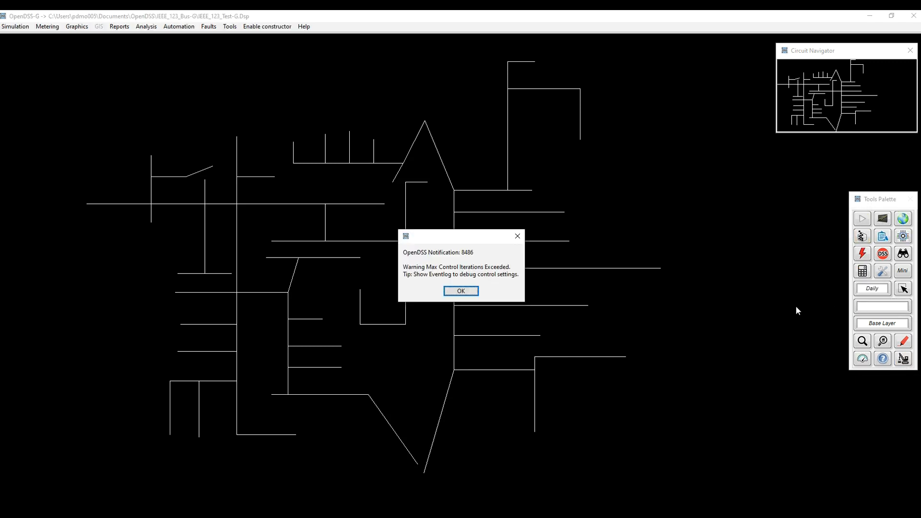
click(460, 291)
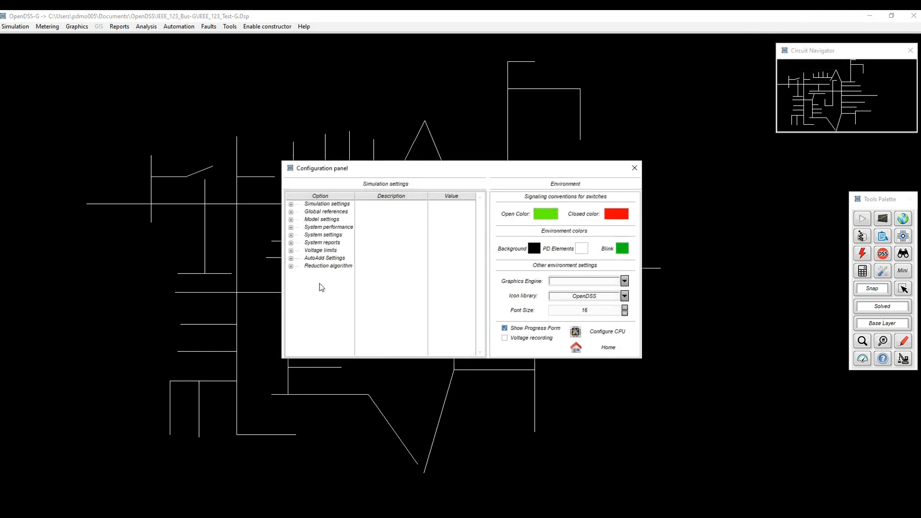
Step: Check the current values in the Voltage limits and Simulation settings groups, leaving both groups collapsed
right_click(320, 283)
click(305, 277)
click(290, 251)
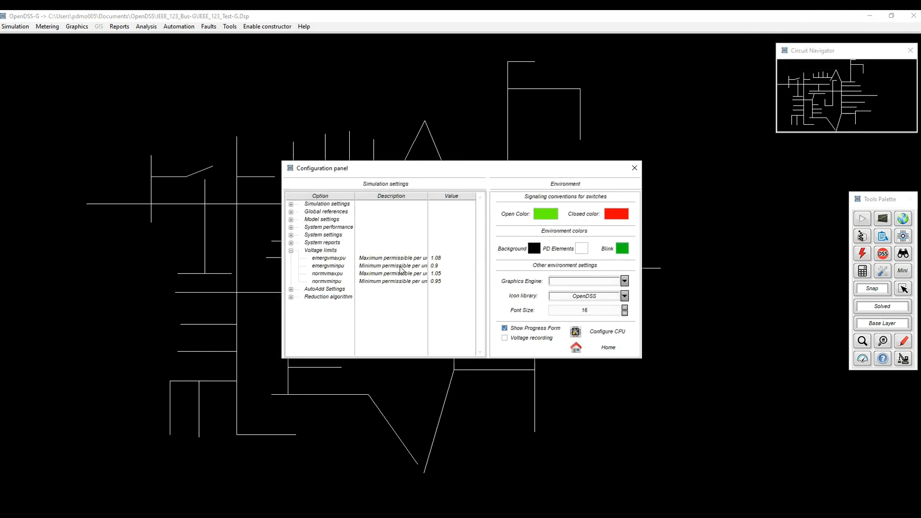
click(291, 251)
click(291, 204)
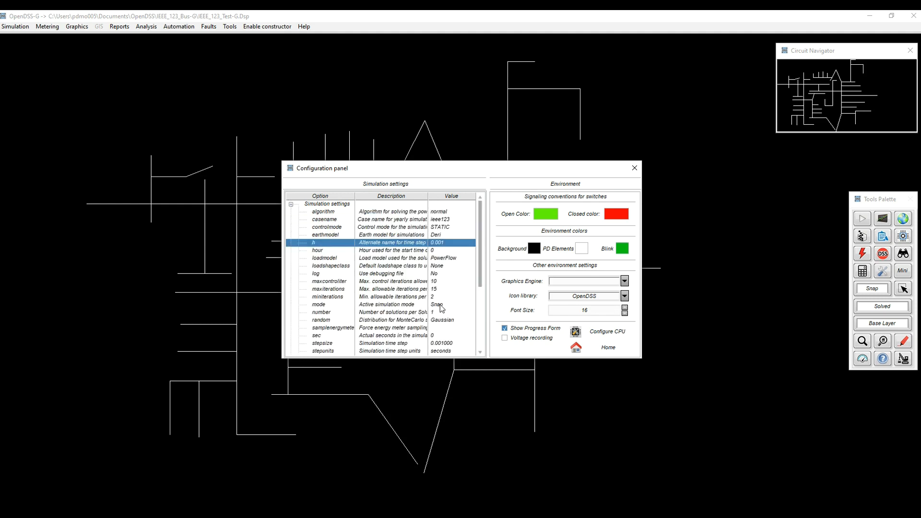
click(291, 205)
Step: Load the saved configuration file myCfg24h from the IEEE_123_Bus-G folder into the simulation options
right_click(328, 293)
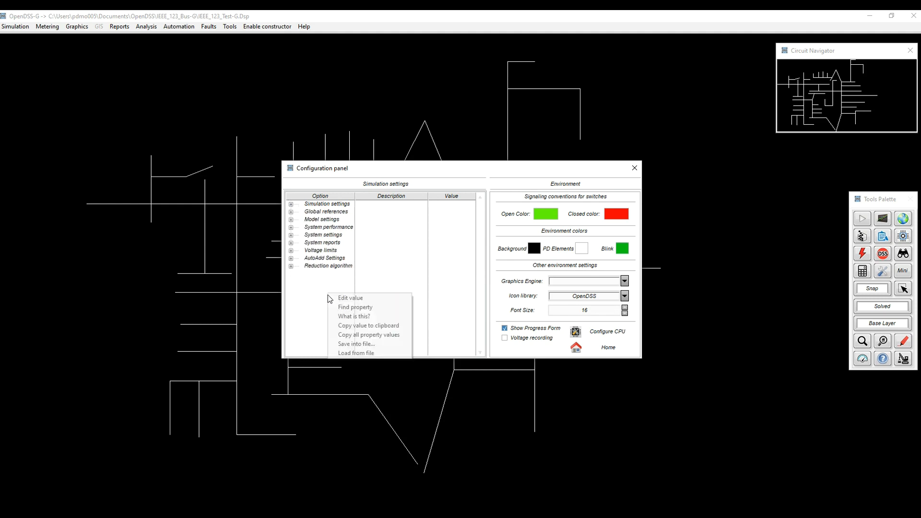
click(357, 344)
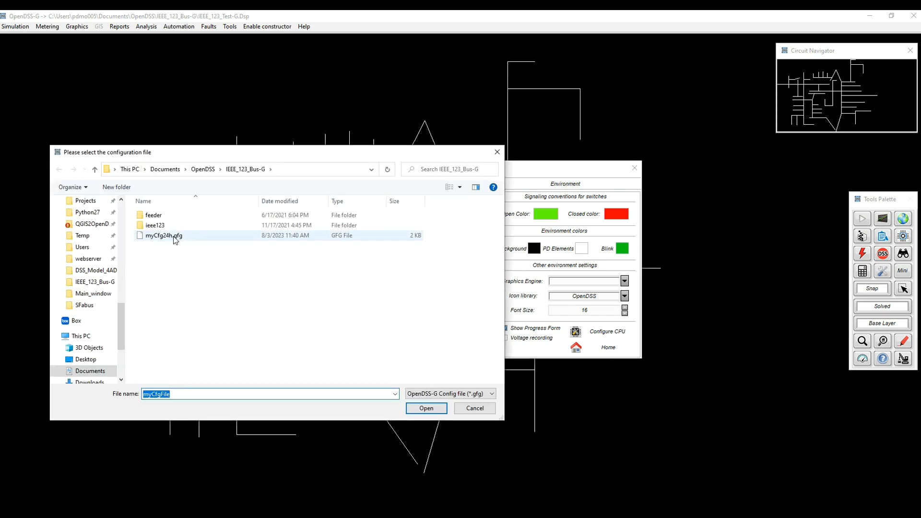
double_click(174, 235)
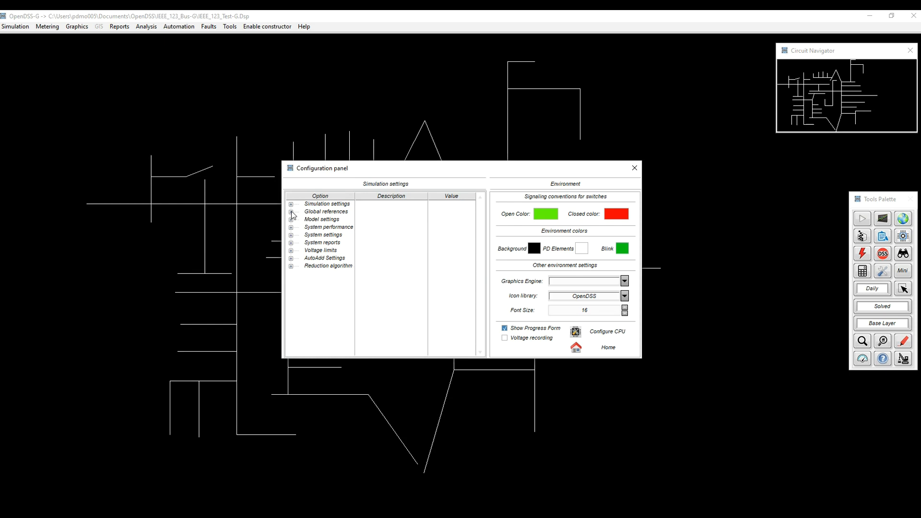
Step: Check the loaded values in the Simulation settings and System settings groups, leaving both groups collapsed
click(291, 204)
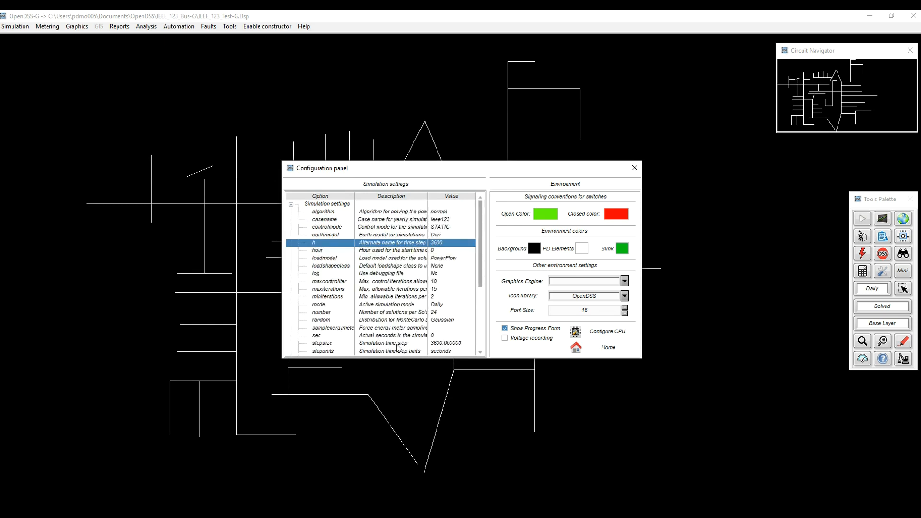
click(291, 204)
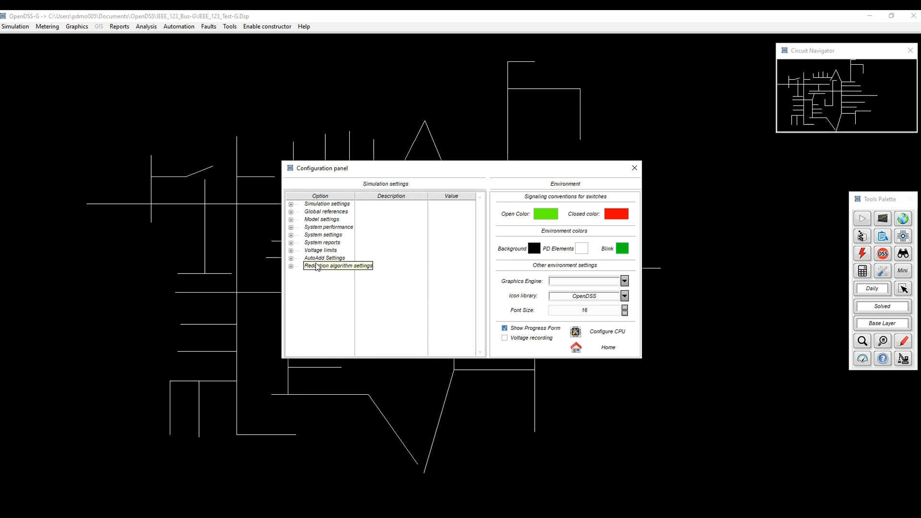
click(291, 235)
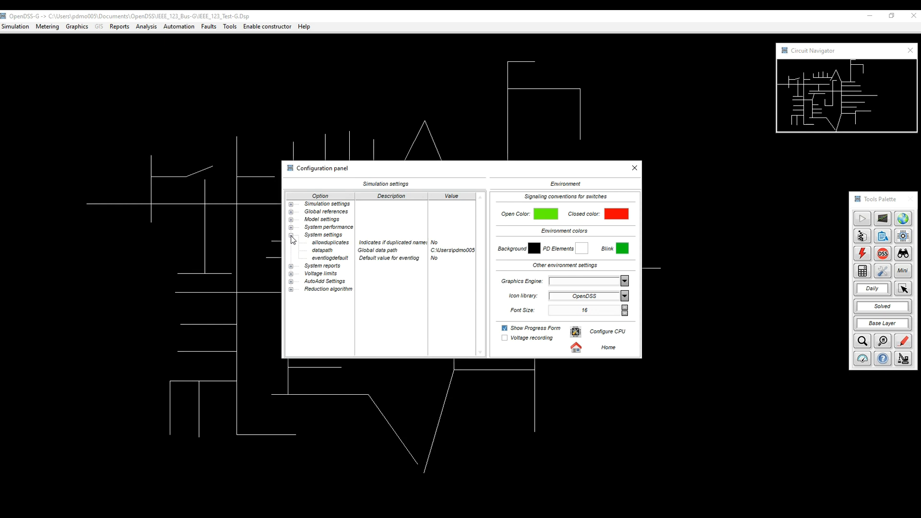
click(291, 236)
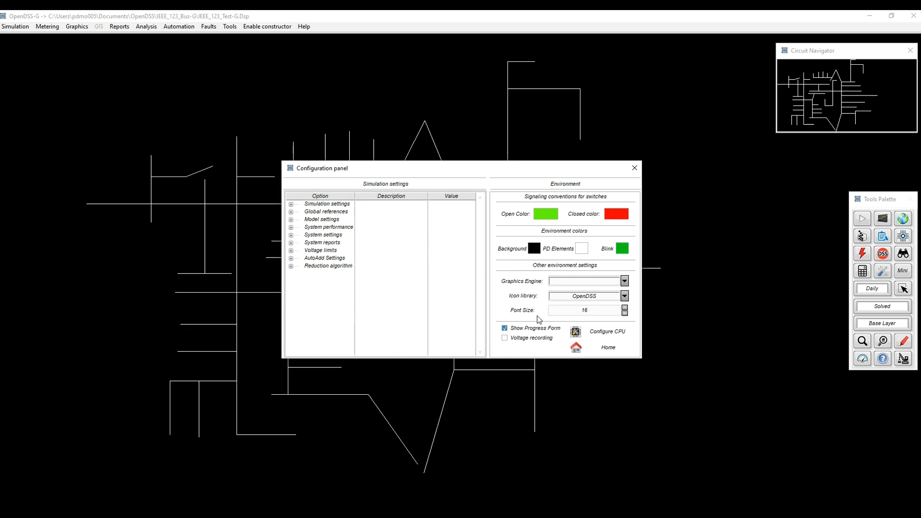
Step: Set the environment background to white and the PD elements to black, and return to the circuit diagram
drag(492, 171, 334, 261)
click(379, 342)
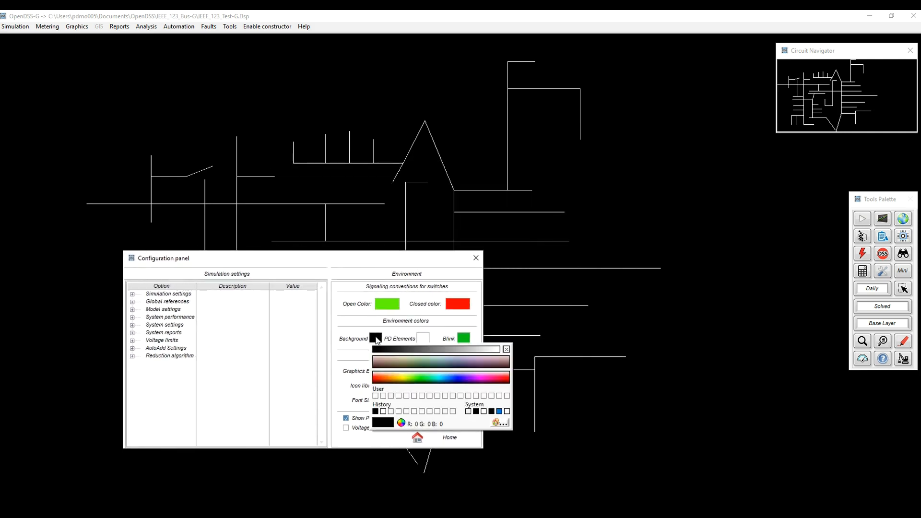
click(497, 354)
click(422, 338)
click(444, 419)
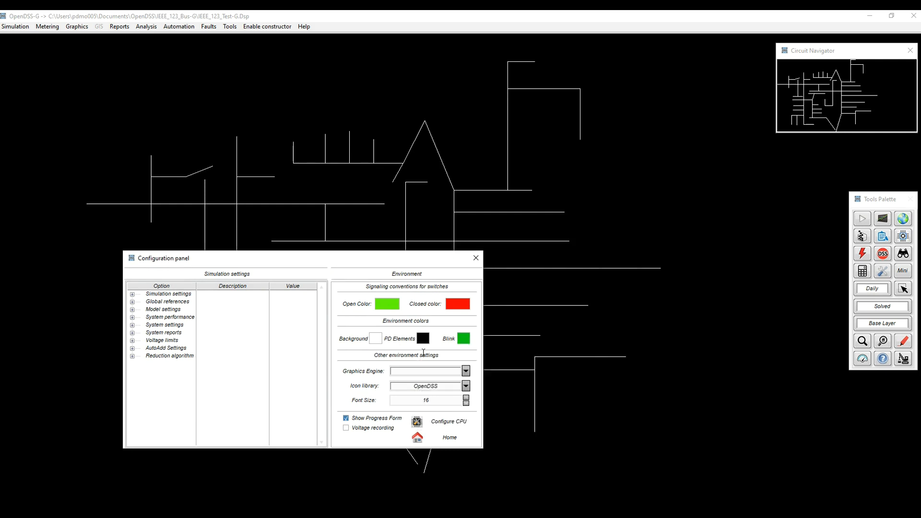
click(437, 438)
Step: Reopen the configuration panel and restore a black background with white PD elements
click(880, 271)
click(535, 249)
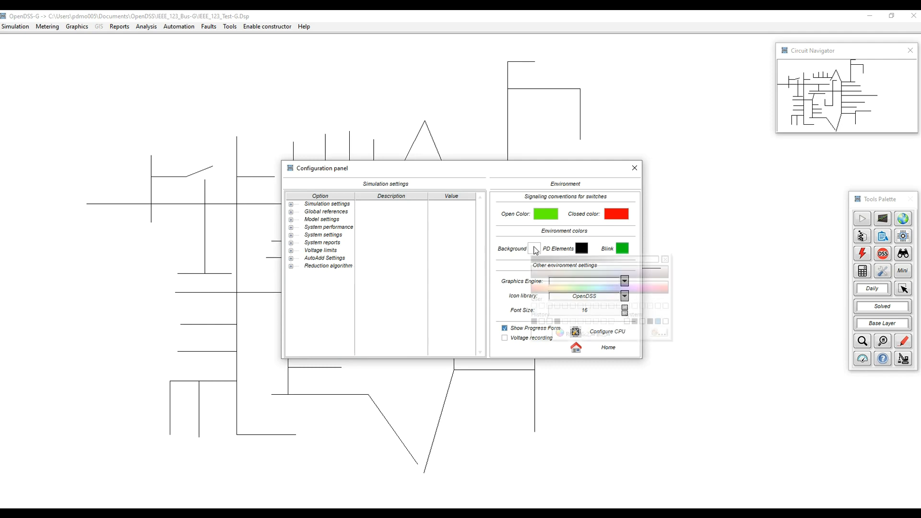
click(534, 262)
click(581, 248)
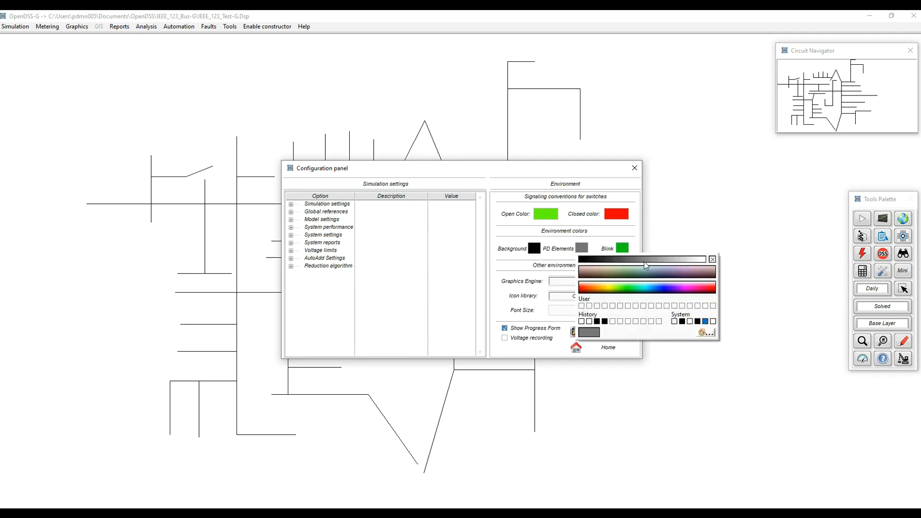
click(703, 263)
Step: Set the blink color to magenta and return to the circuit diagram
click(621, 247)
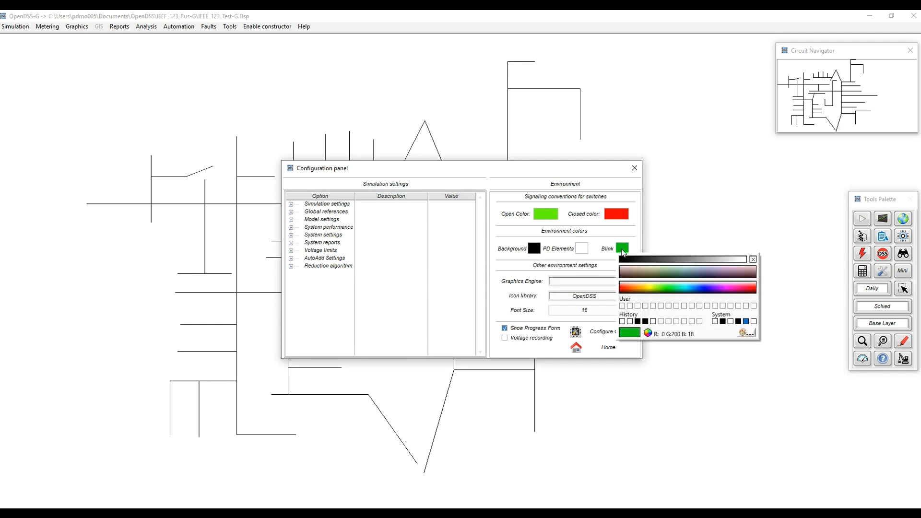
click(729, 288)
click(612, 347)
Step: Open the Zone inspector, move it clear of the circuit, choose Bus as the element type and highlight bus 150
click(903, 254)
drag(508, 209, 745, 194)
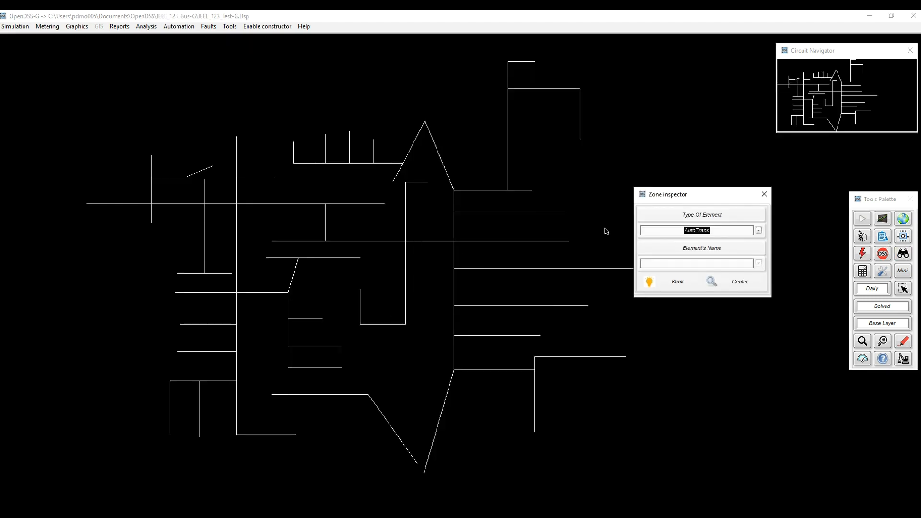
click(737, 212)
click(671, 282)
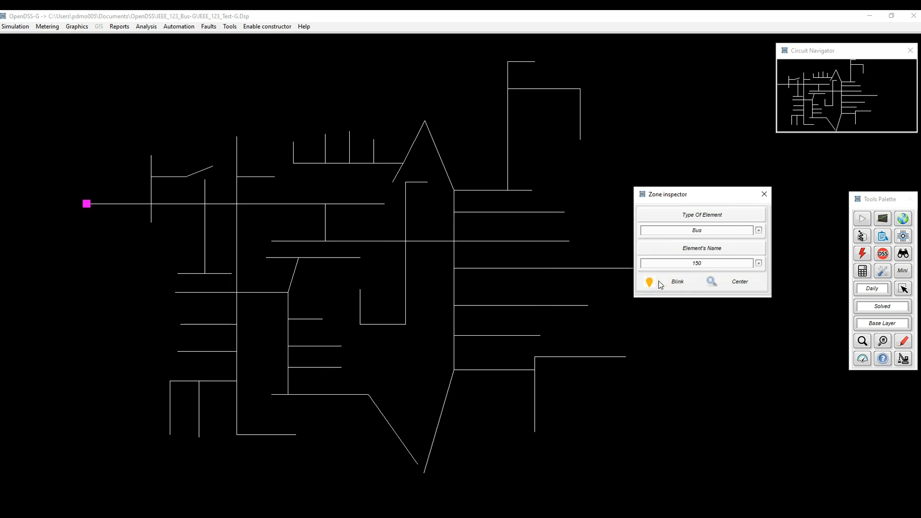
click(757, 263)
click(616, 184)
Step: Show the bus names and buses on the circuit diagram, and highlight bus 197 from the Zone inspector
right_click(578, 170)
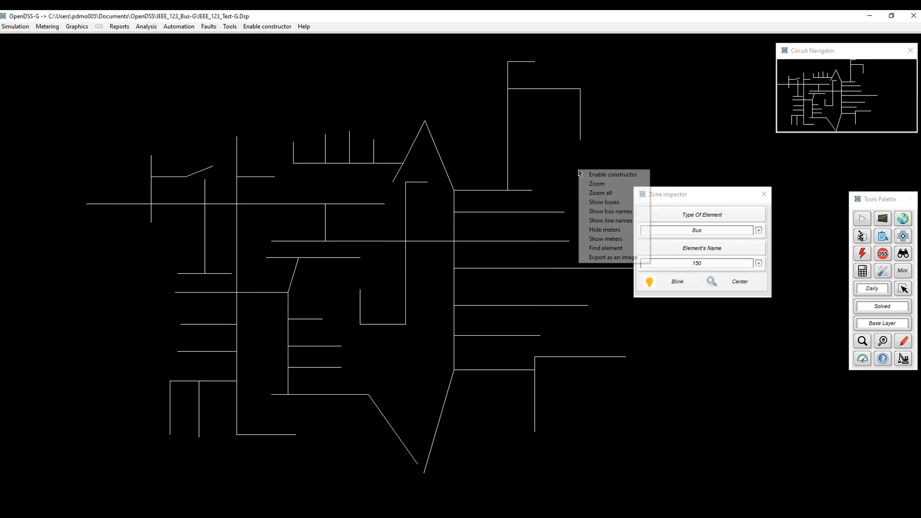
click(608, 209)
click(670, 261)
text(12)
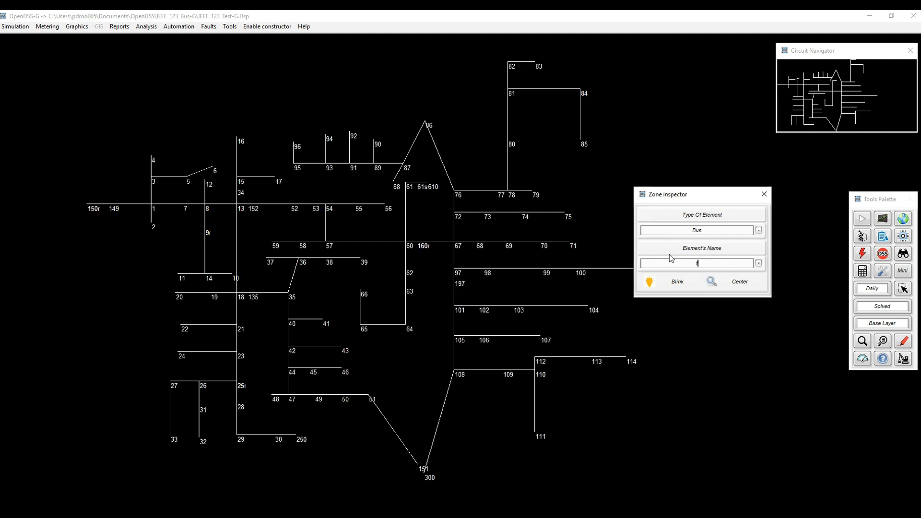
click(681, 283)
right_click(501, 284)
click(538, 315)
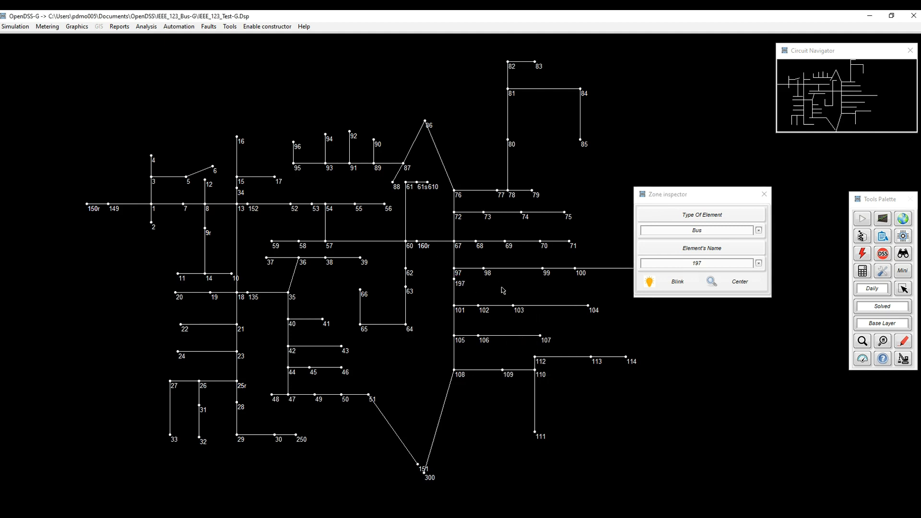
click(684, 288)
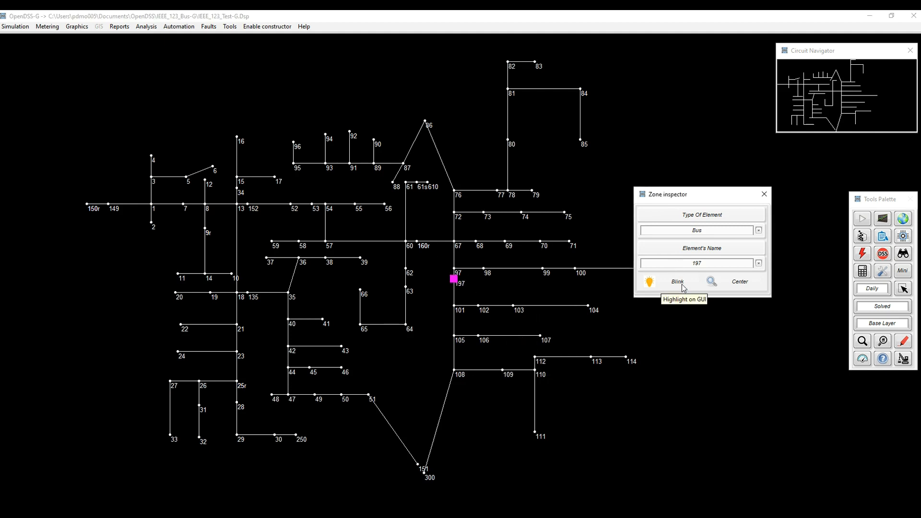
Step: Set the blink color to bright green (R 66, G 255, B 77), test it on bus 197 and close the Zone inspector
click(882, 270)
click(622, 248)
click(670, 287)
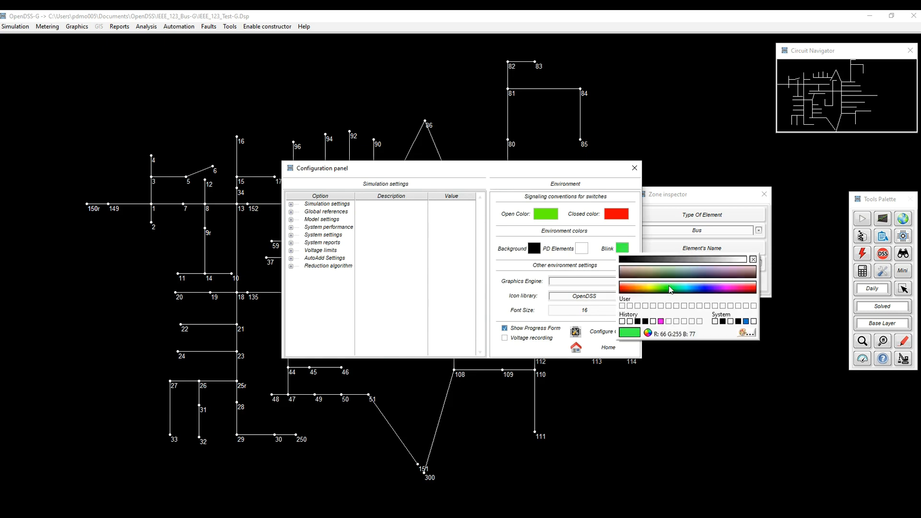
click(669, 289)
click(609, 347)
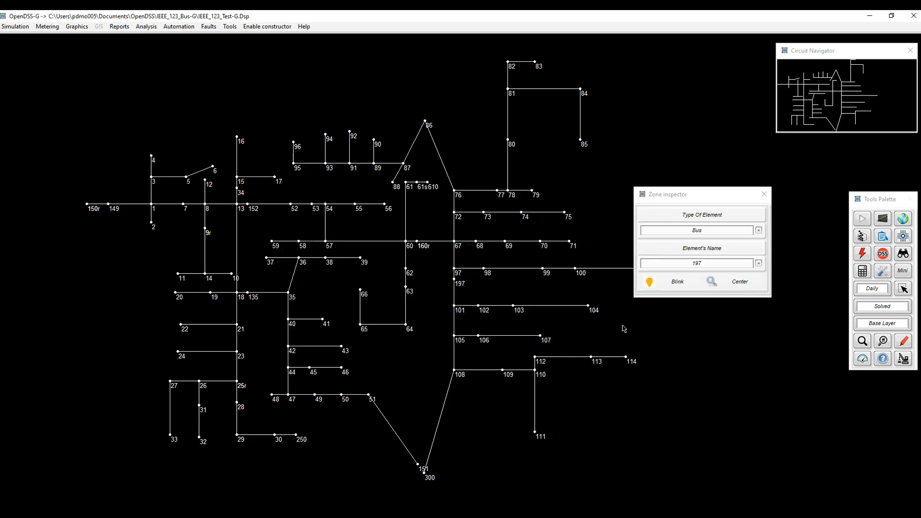
click(679, 286)
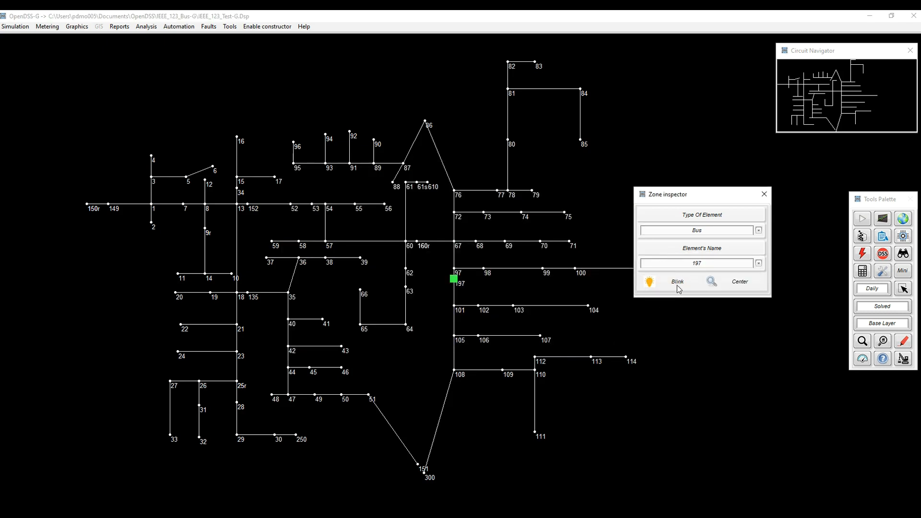
click(764, 197)
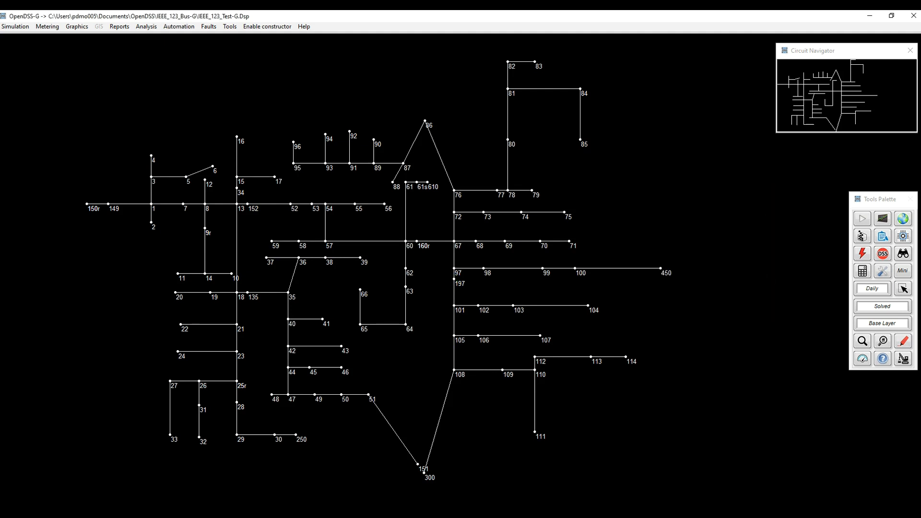